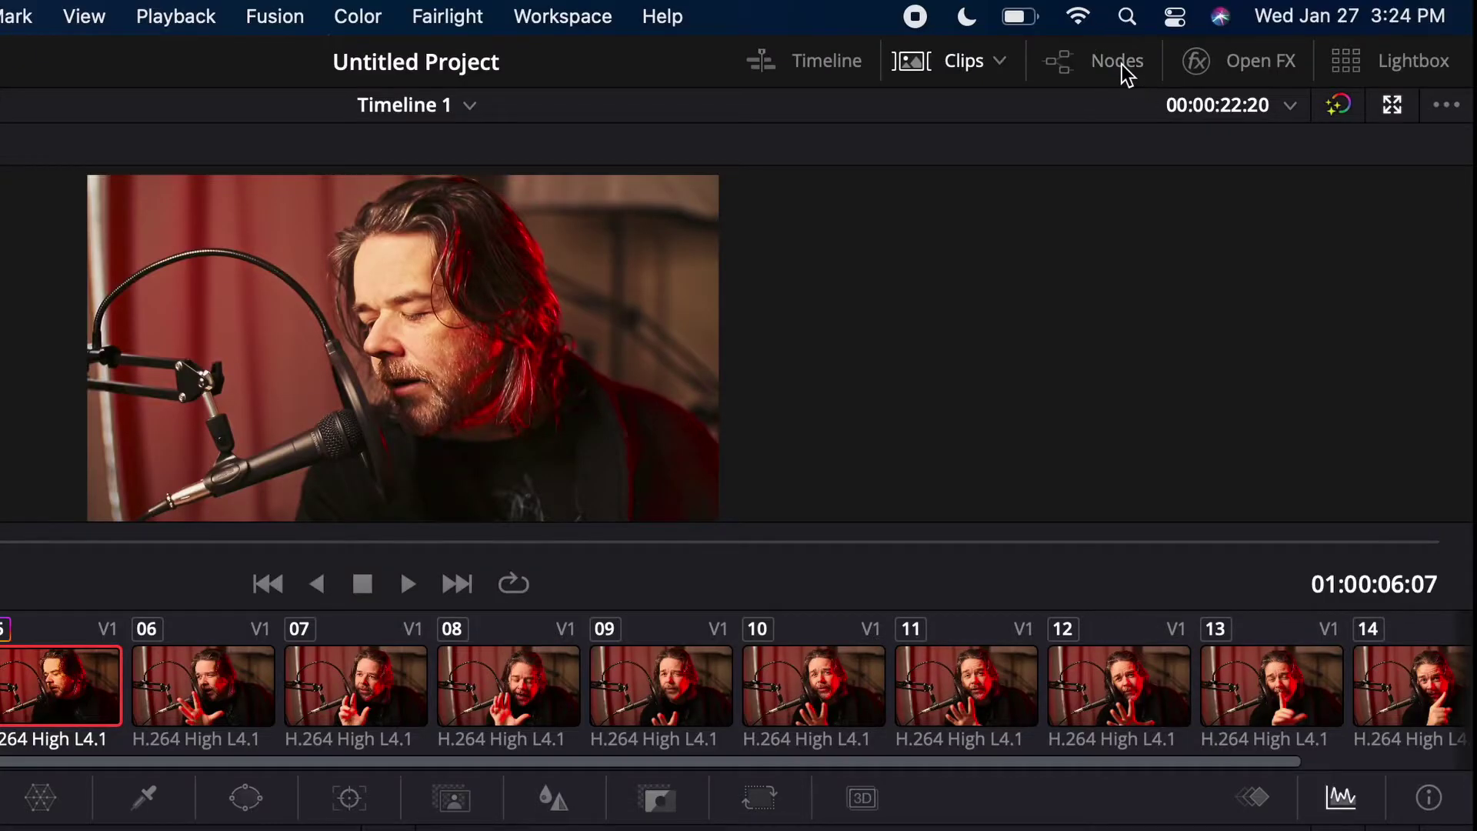
# Display the Nodes panel with the clip strip kept visible, then select clip 03's glass close-up.
pyautogui.click(1178, 42)
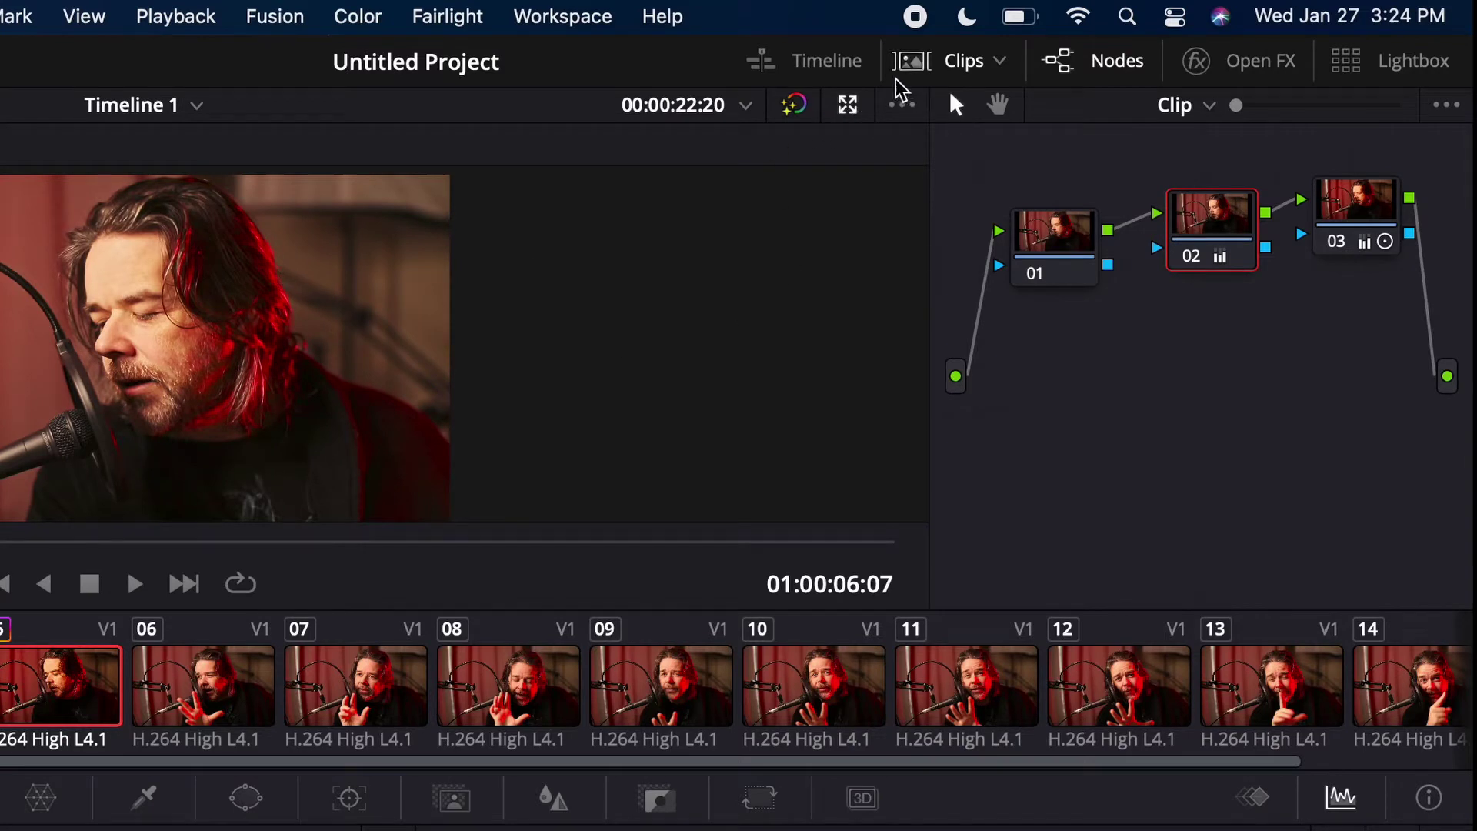
pyautogui.click(930, 69)
pyautogui.click(931, 70)
pyautogui.click(806, 70)
pyautogui.click(806, 69)
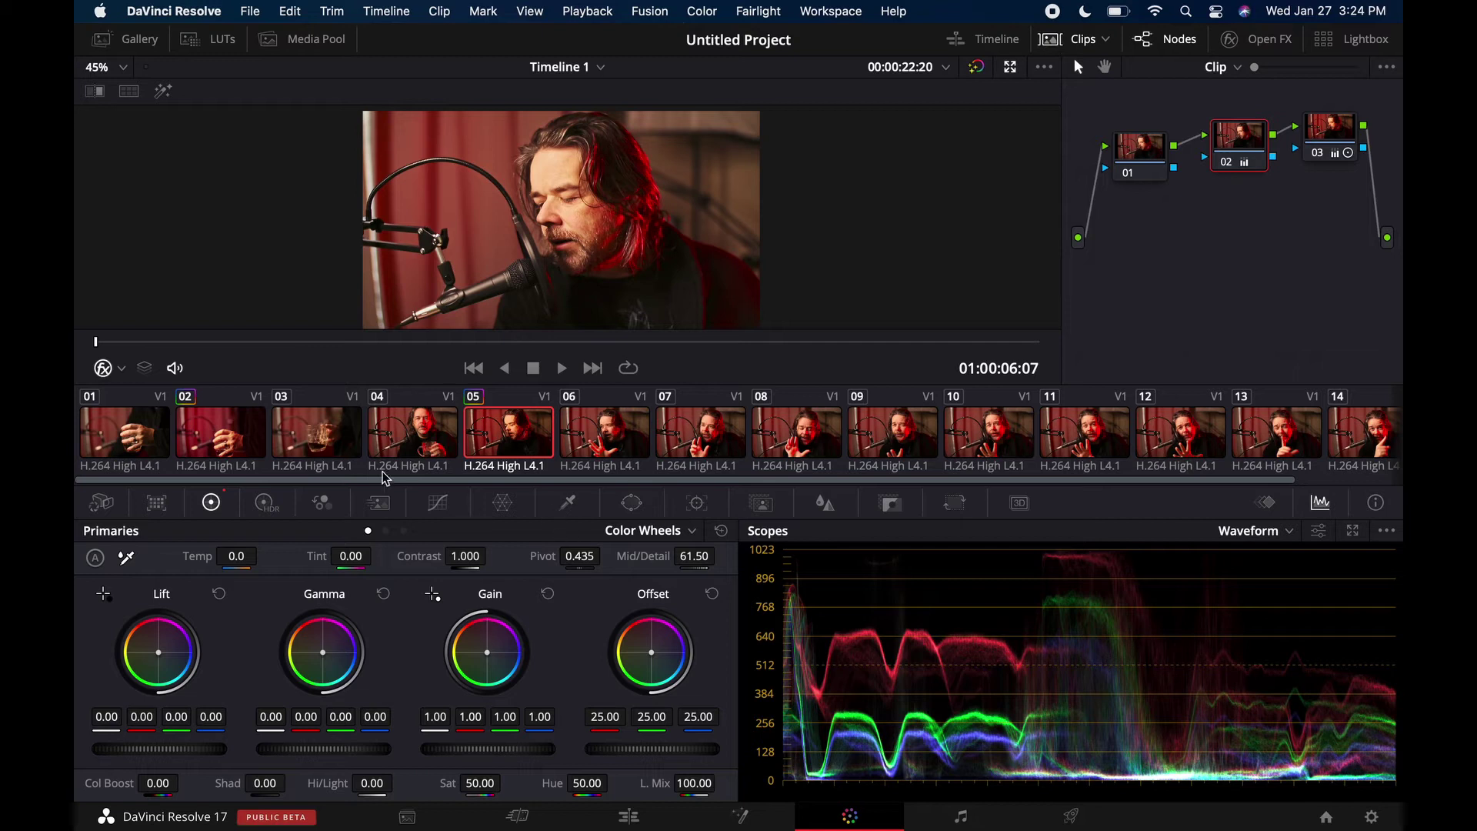
pyautogui.click(419, 445)
pyautogui.click(327, 432)
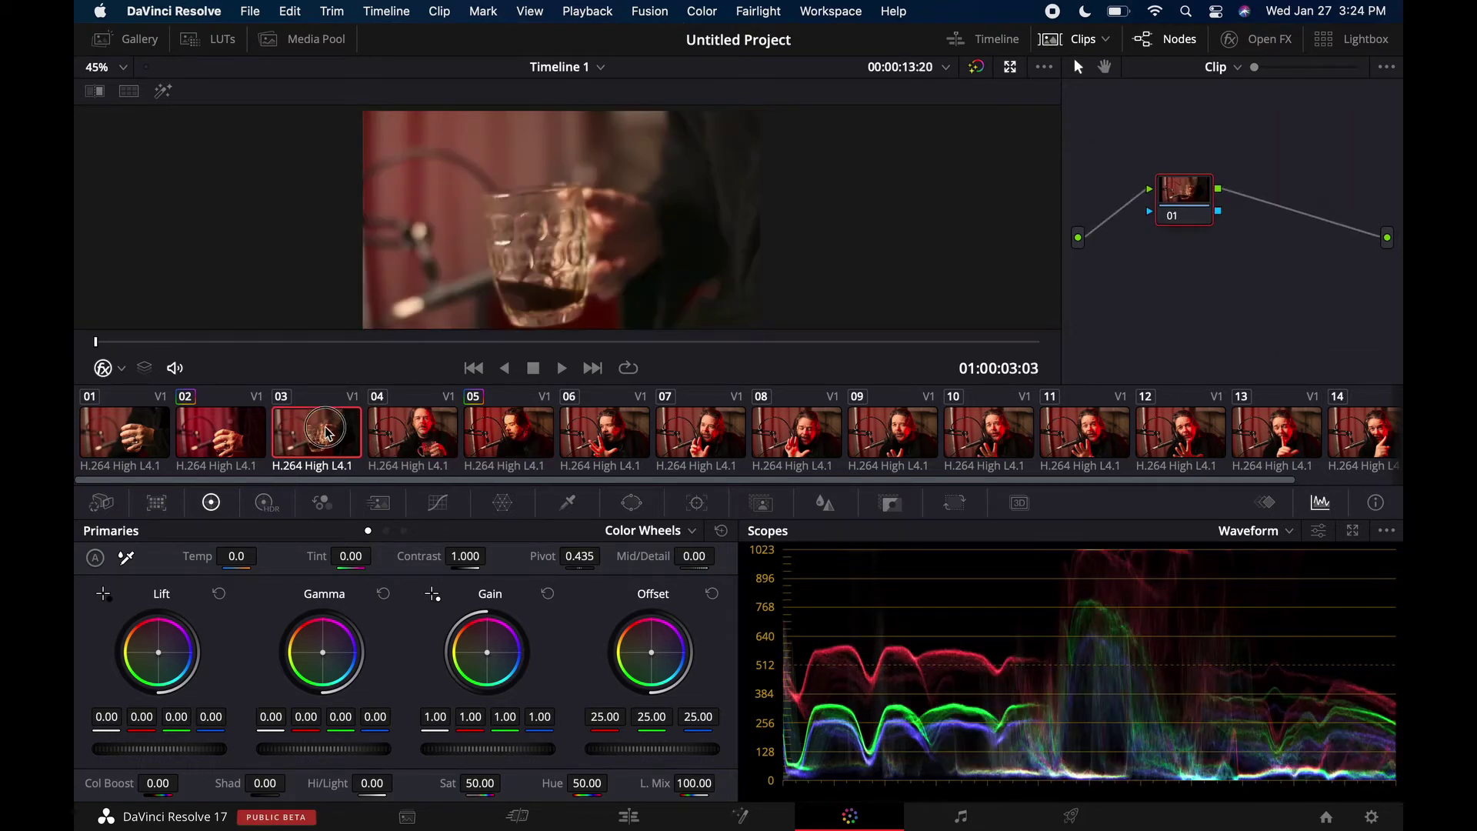
# Compare graded clip 05 against clips 02, 04, 06, 07, 08, 09 and 12.
pyautogui.click(529, 432)
pyautogui.click(237, 437)
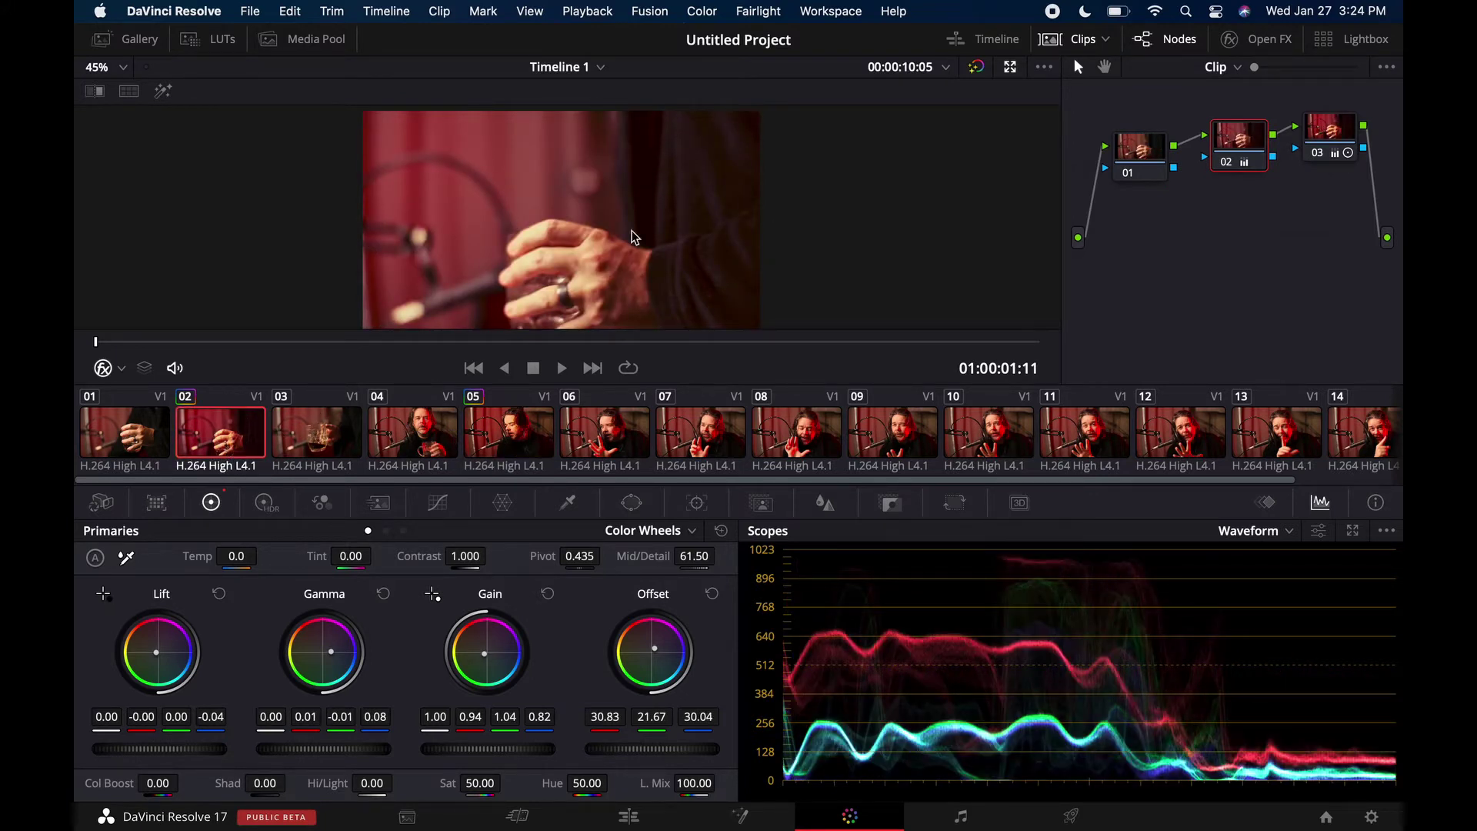
pyautogui.click(427, 436)
pyautogui.click(549, 427)
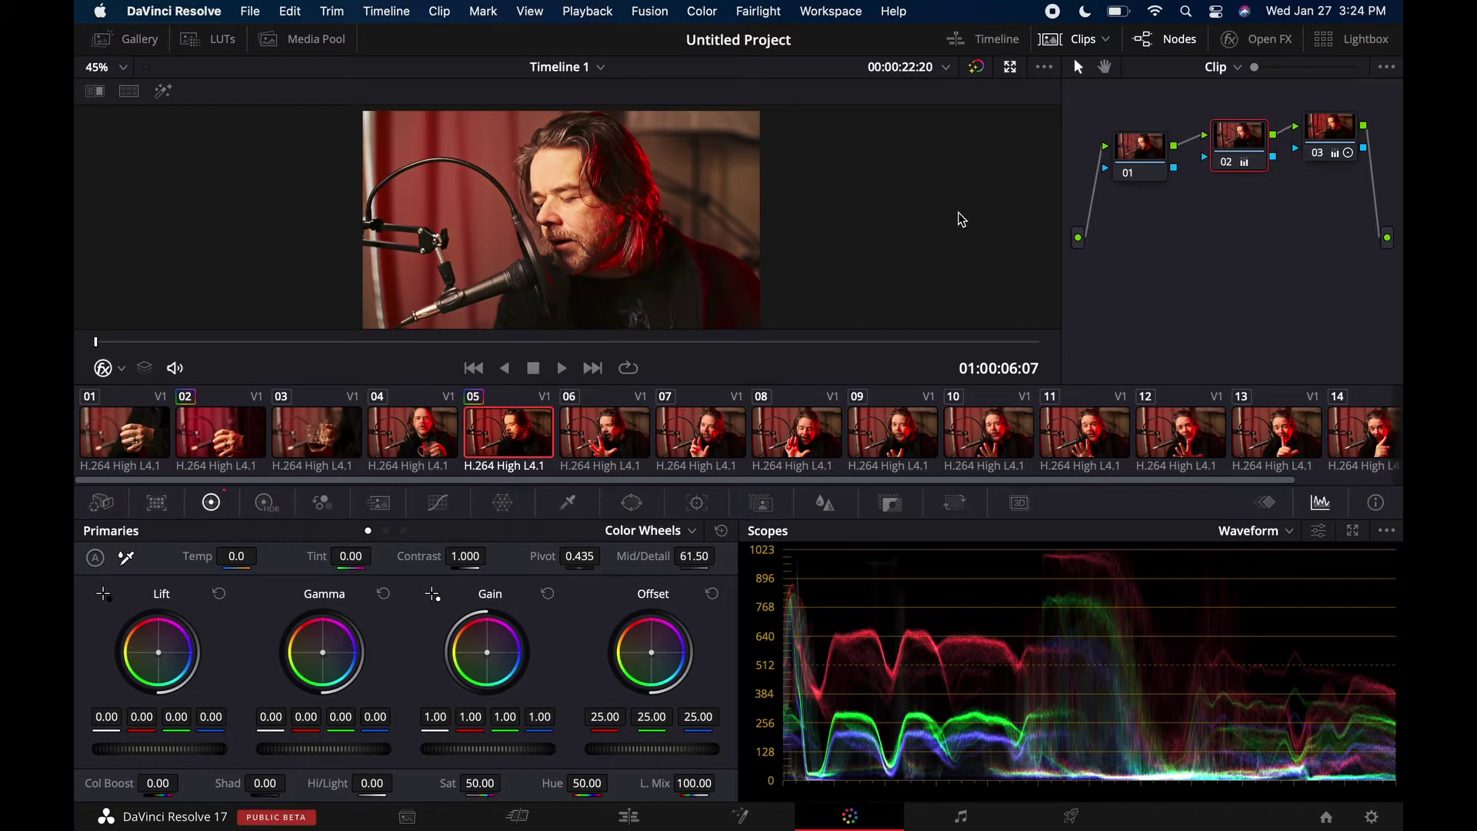
pyautogui.click(619, 450)
pyautogui.click(702, 440)
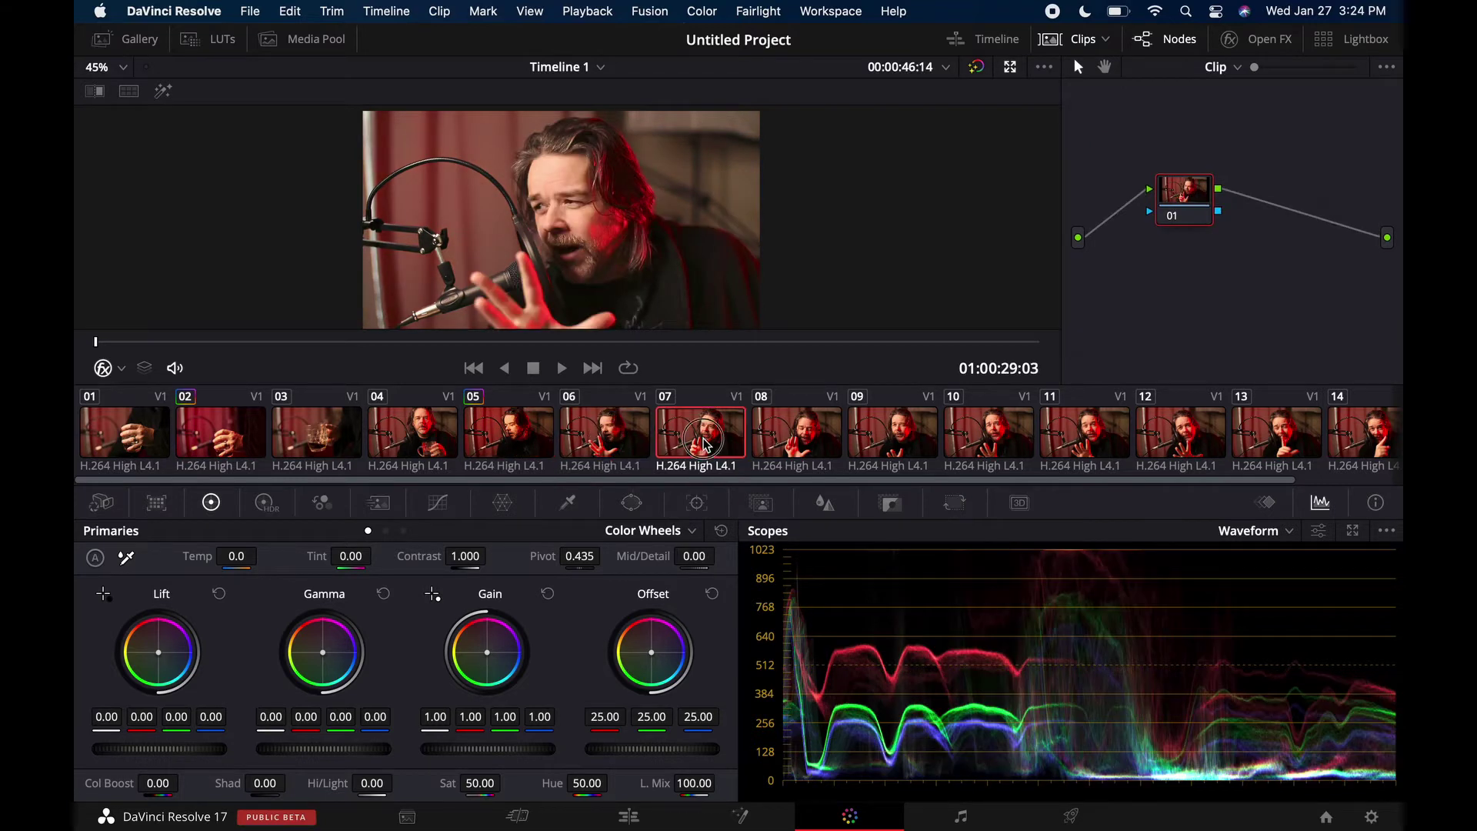
pyautogui.click(797, 443)
pyautogui.click(892, 434)
pyautogui.click(1181, 435)
pyautogui.click(511, 433)
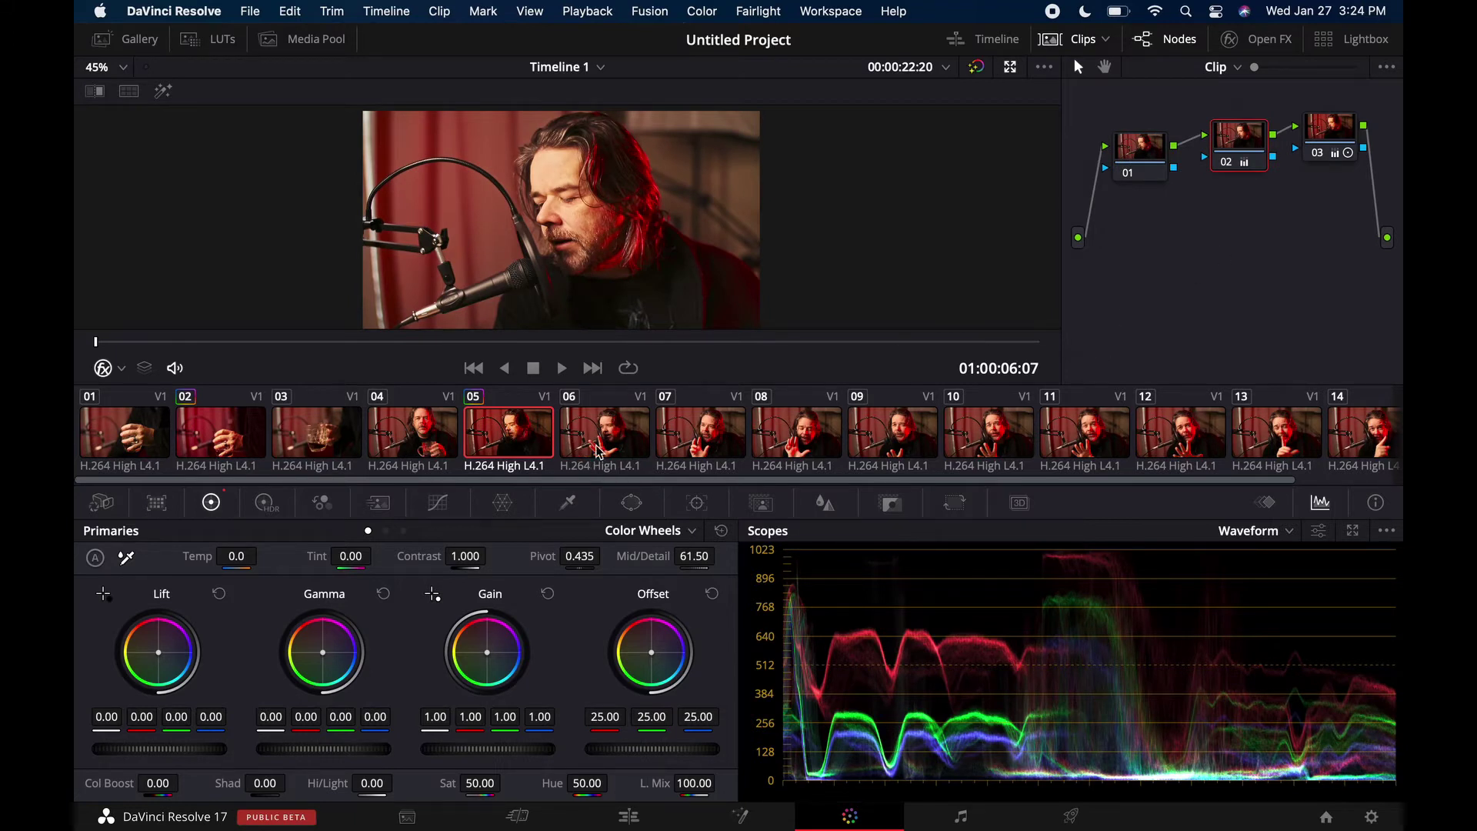
# Check a clip's grading options, then select clip 07 to receive the grade.
pyautogui.rightClick(808, 433)
pyautogui.click(703, 437)
pyautogui.click(702, 437)
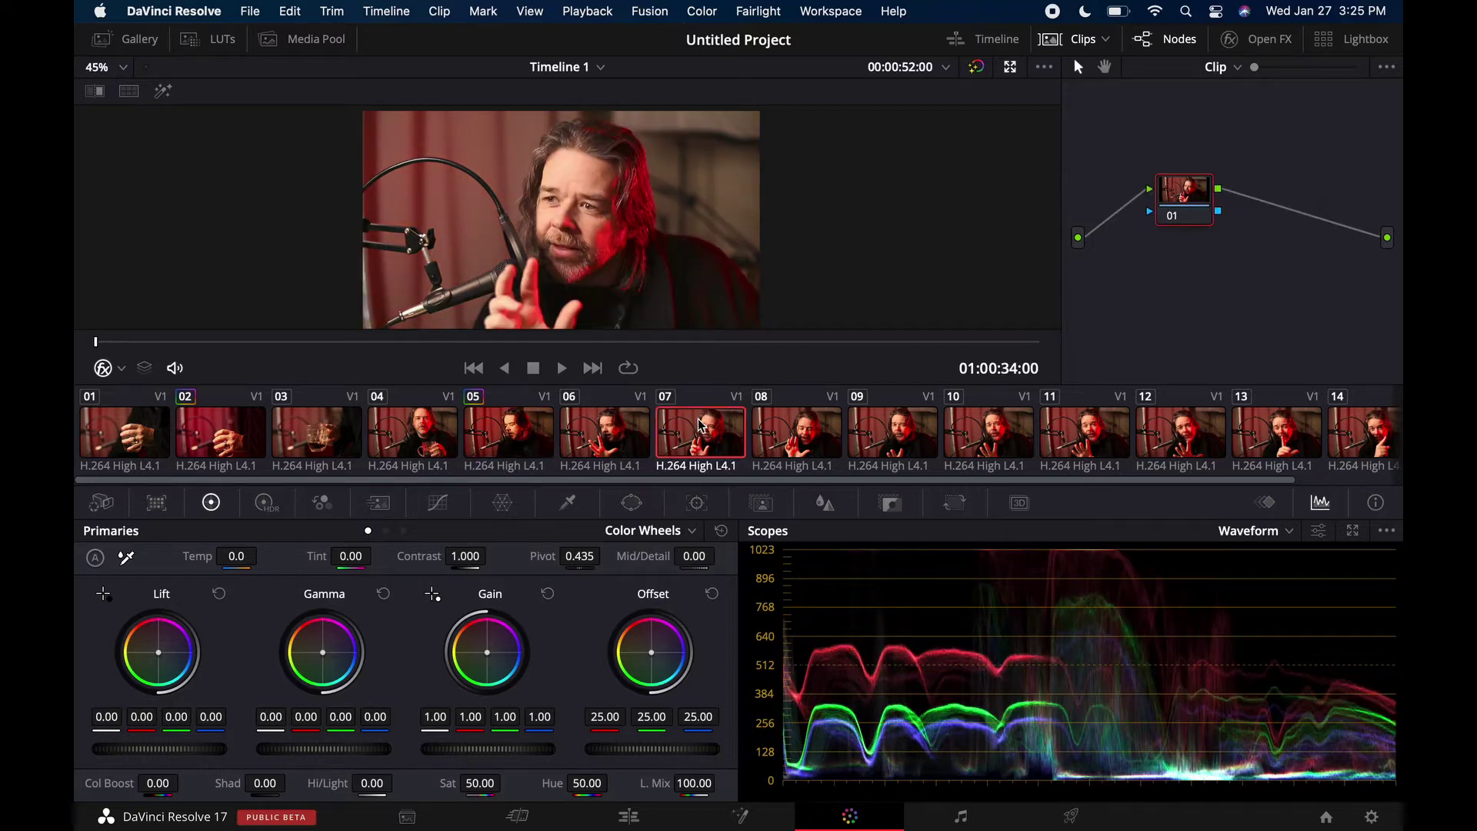
# Append clip 05's three-node grade to clip 07 and view clips 05, 06 and 07.
pyautogui.rightClick(528, 431)
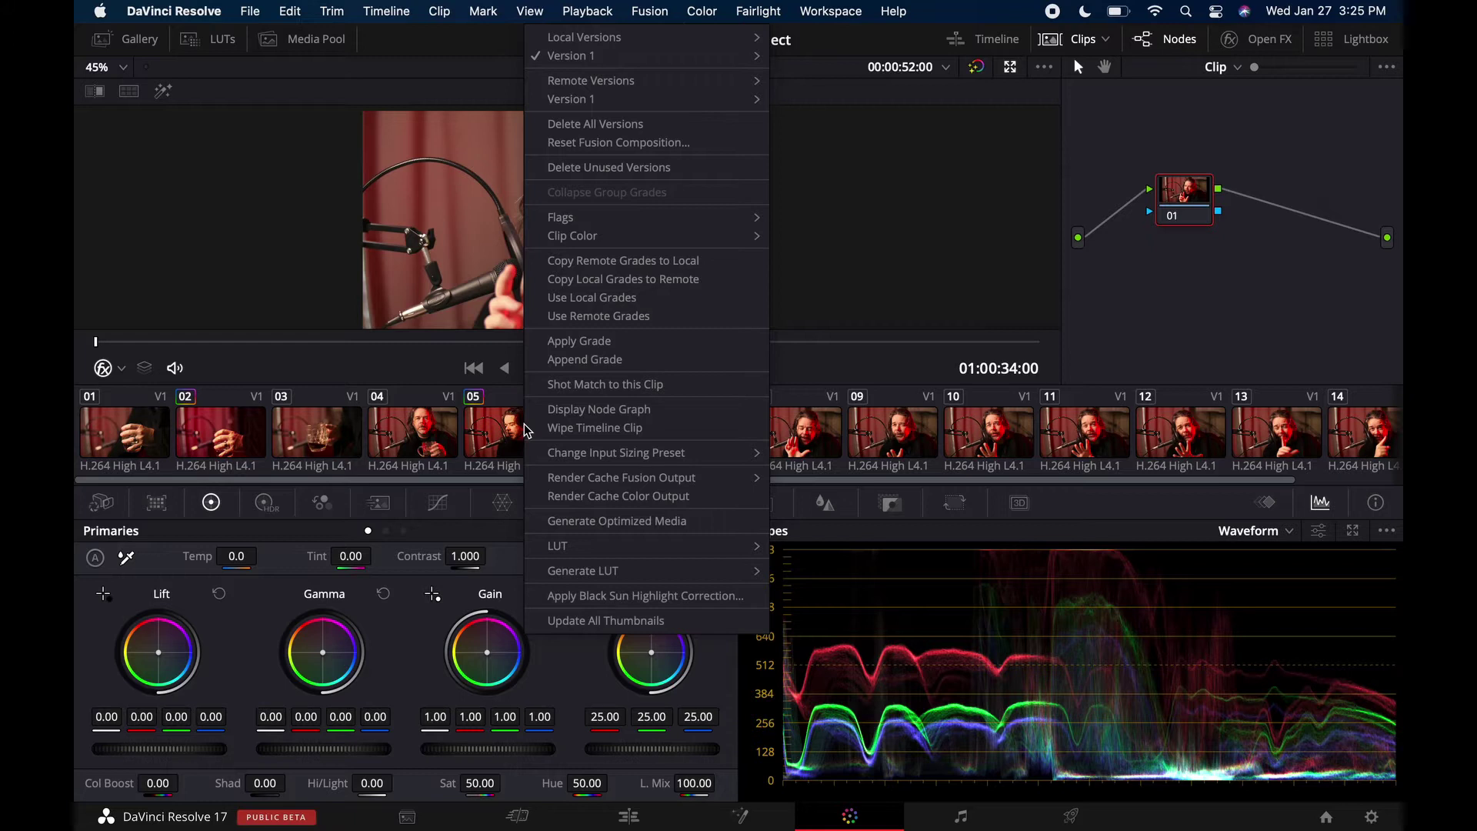
pyautogui.click(585, 359)
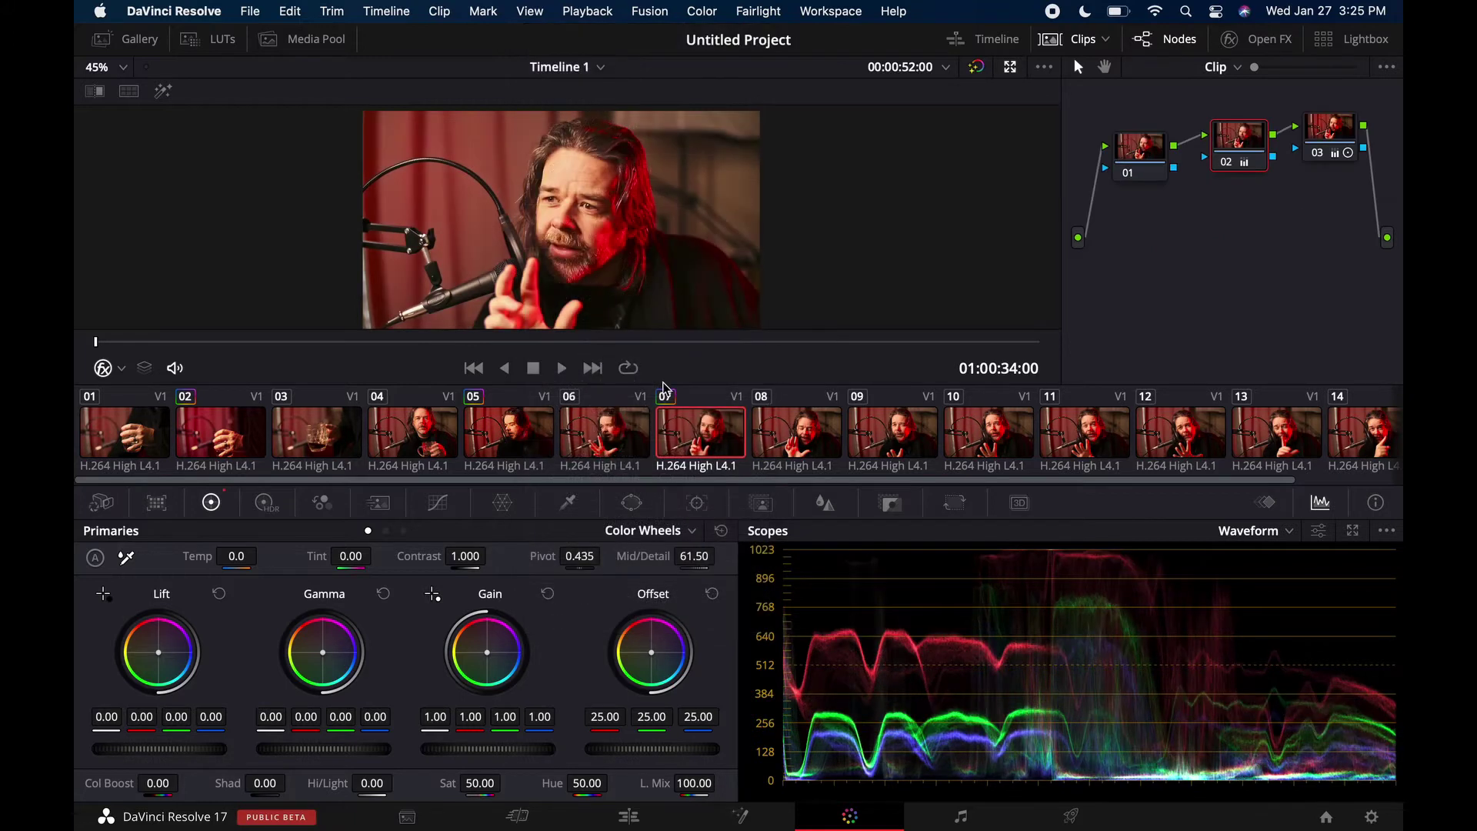
pyautogui.click(528, 445)
pyautogui.click(594, 446)
pyautogui.click(670, 448)
# Flip between clip 06 and newly graded clip 07 to compare, then return to clip 05.
pyautogui.click(594, 448)
pyautogui.click(683, 446)
pyautogui.click(594, 446)
pyautogui.click(661, 445)
pyautogui.click(594, 446)
pyautogui.click(662, 445)
pyautogui.click(594, 446)
pyautogui.click(674, 444)
pyautogui.click(594, 447)
pyautogui.click(511, 440)
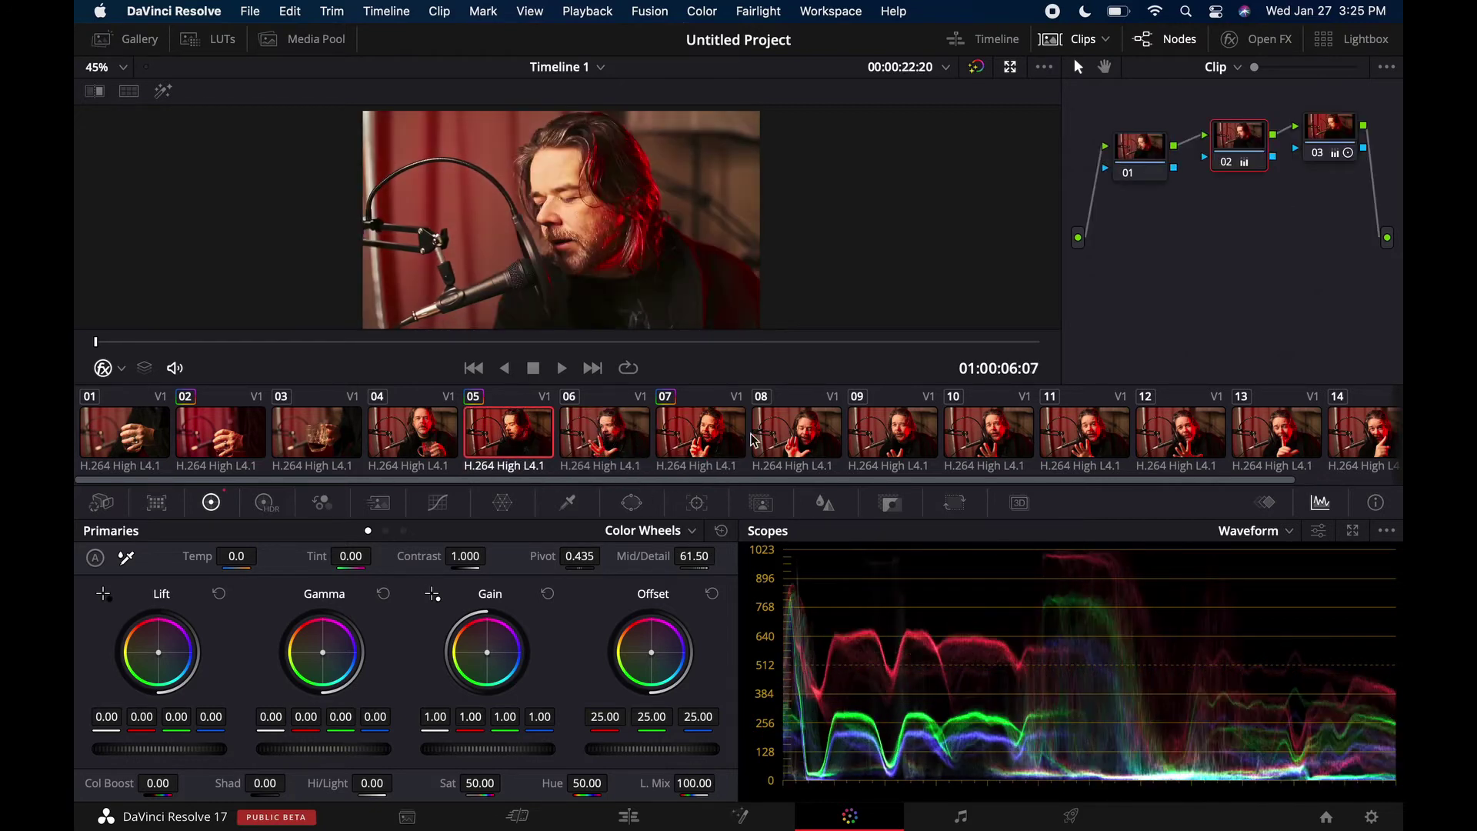
# Open and dismiss clip 05's grading menu, then view clips 05, 04 and 08.
pyautogui.click(785, 436)
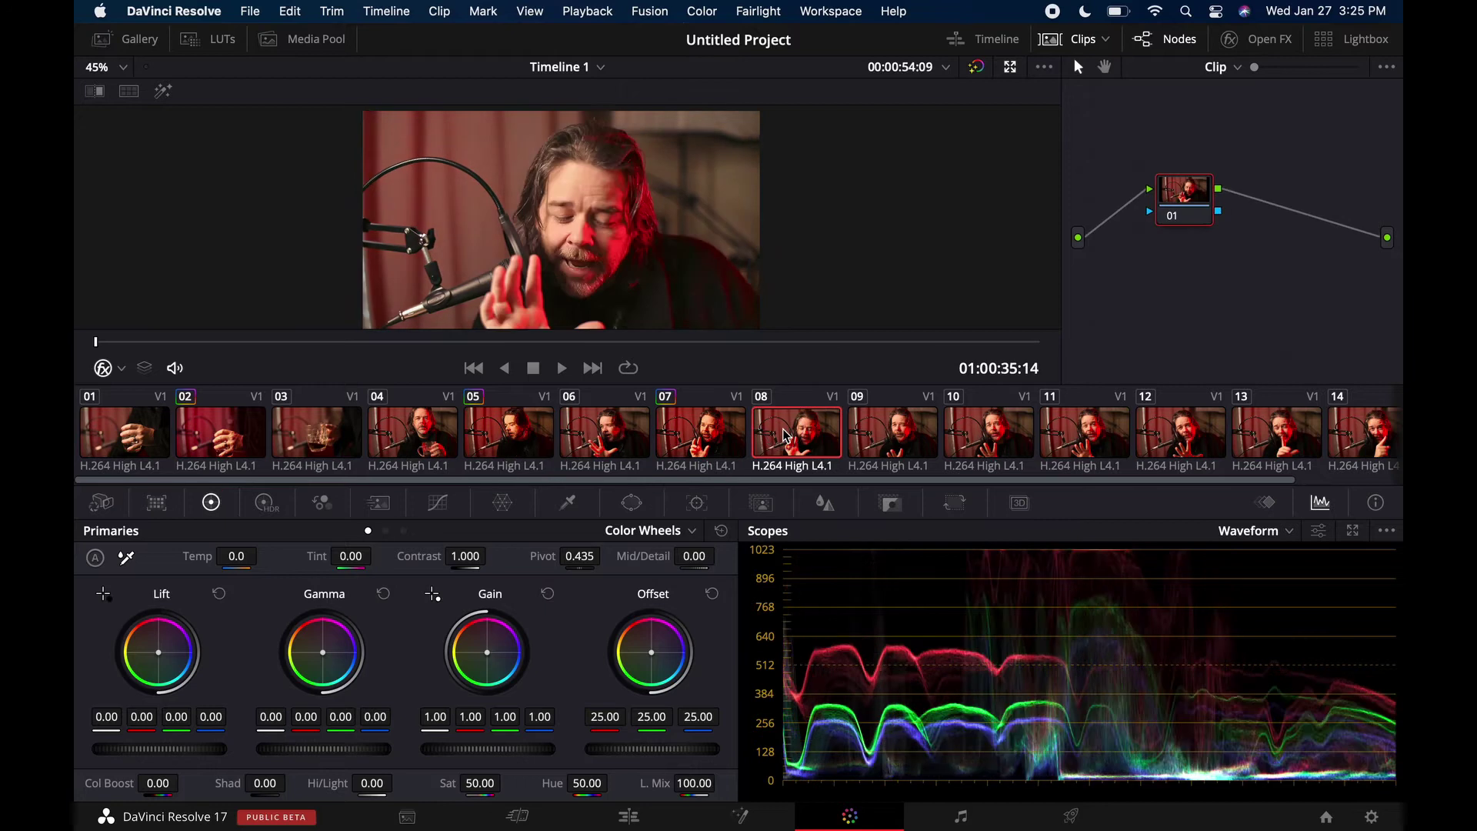
pyautogui.rightClick(487, 440)
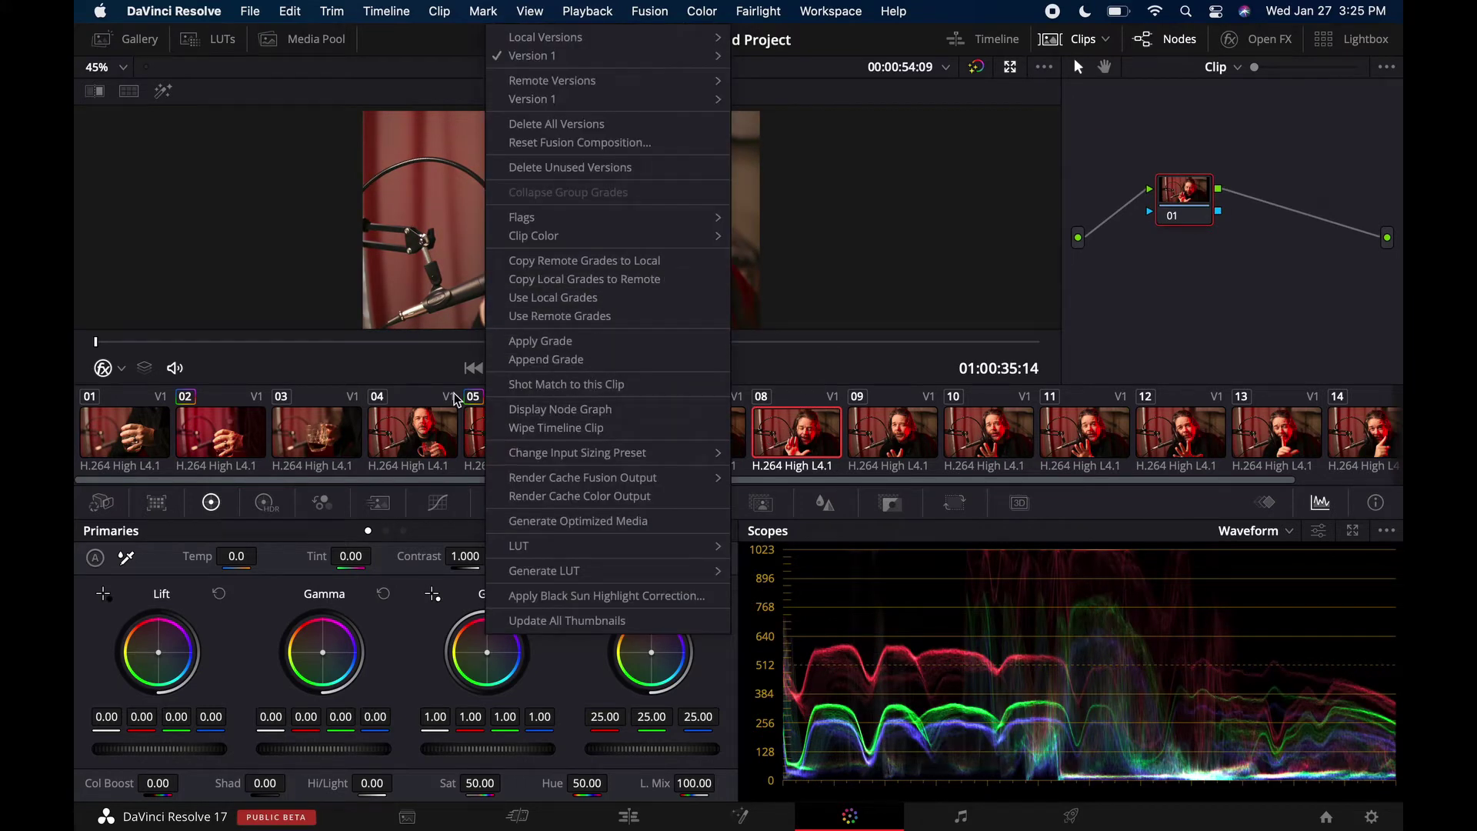
pyautogui.click(444, 375)
pyautogui.click(531, 437)
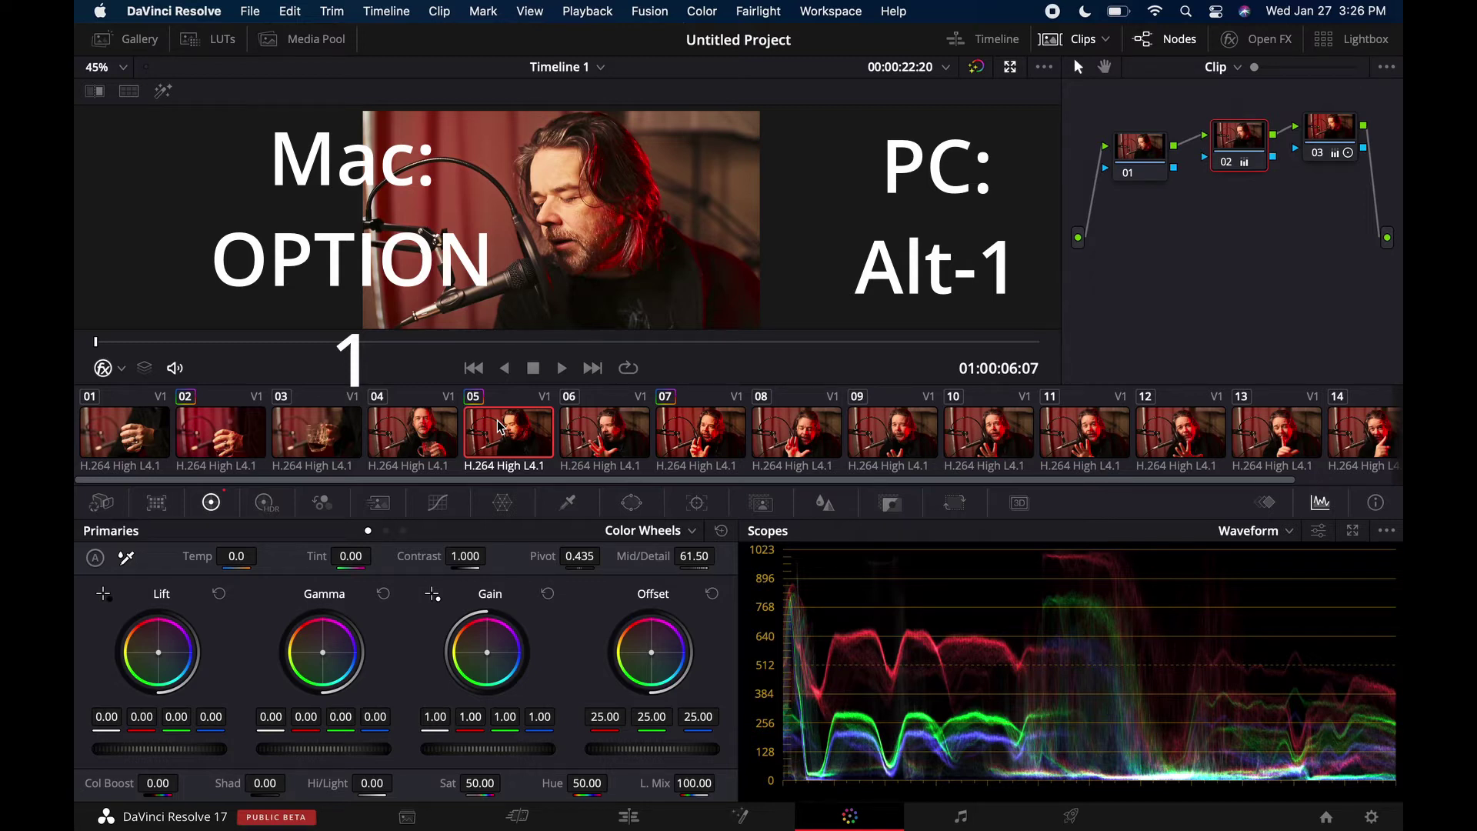
pyautogui.click(425, 433)
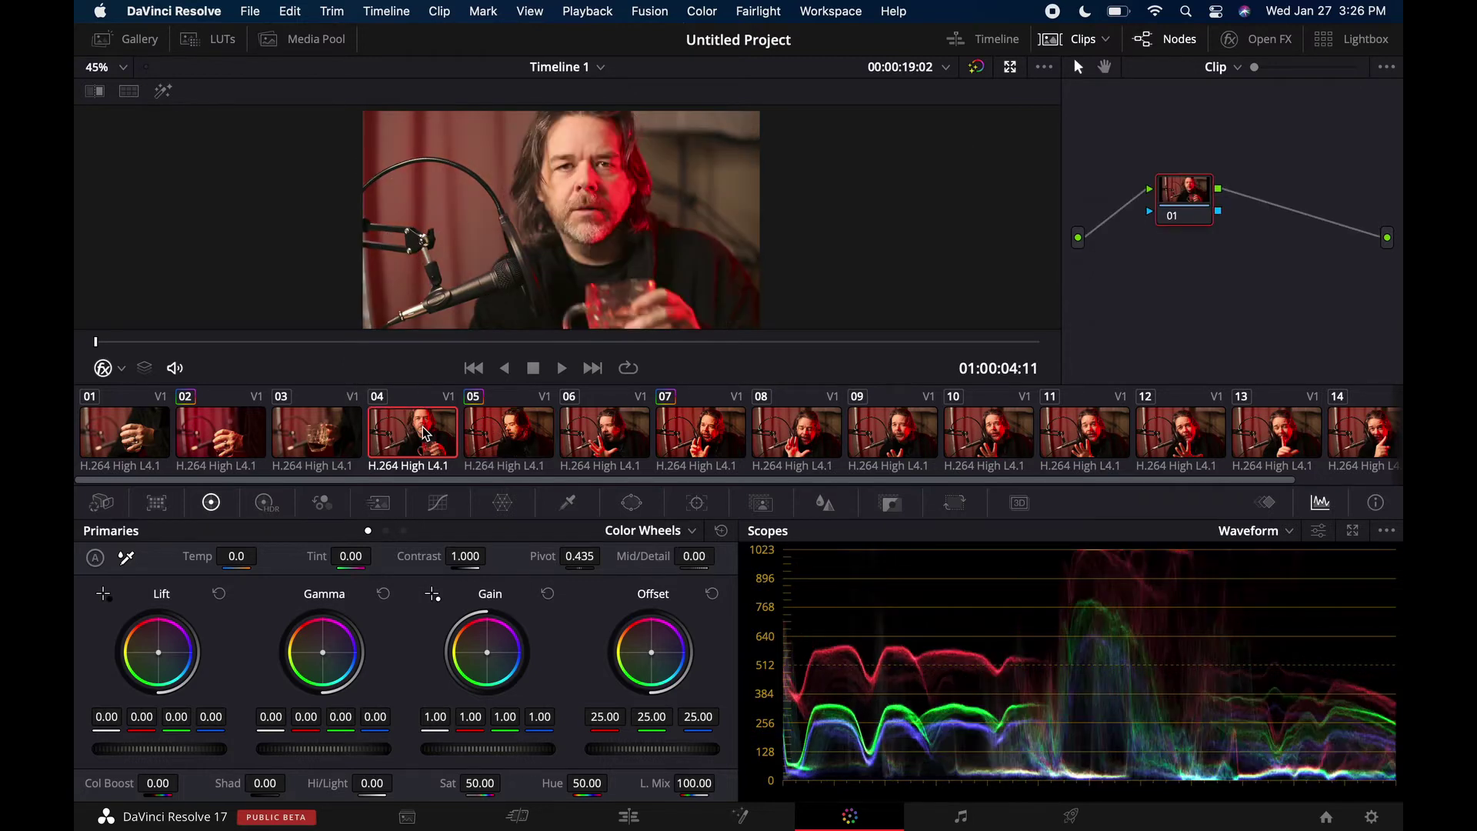
pyautogui.click(781, 436)
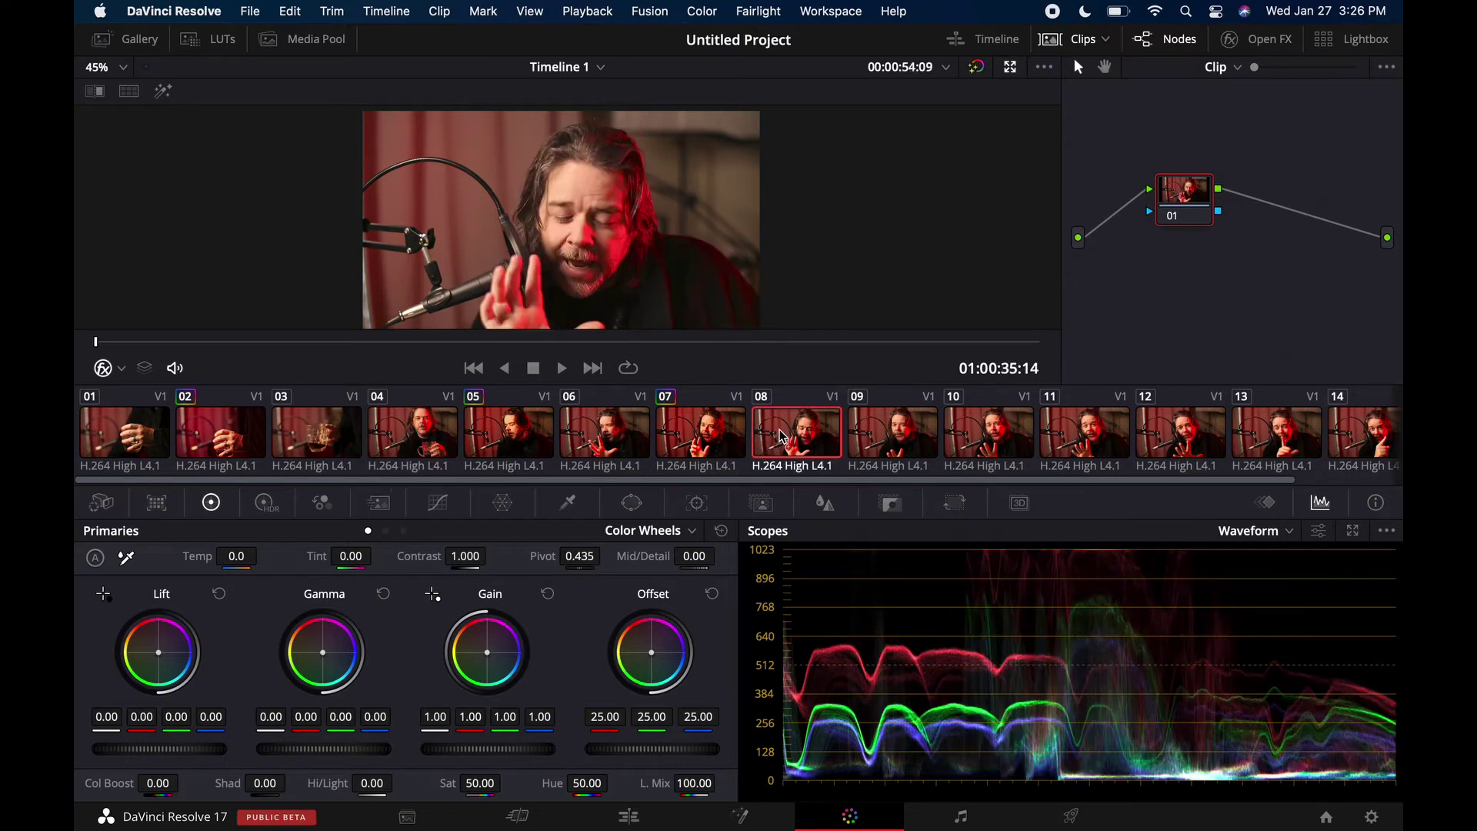
# Try selecting clips 08 through 13 together, then clear the multi-clip selection.
pyautogui.moveTo(780, 436); pyautogui.dragTo(1044, 430)
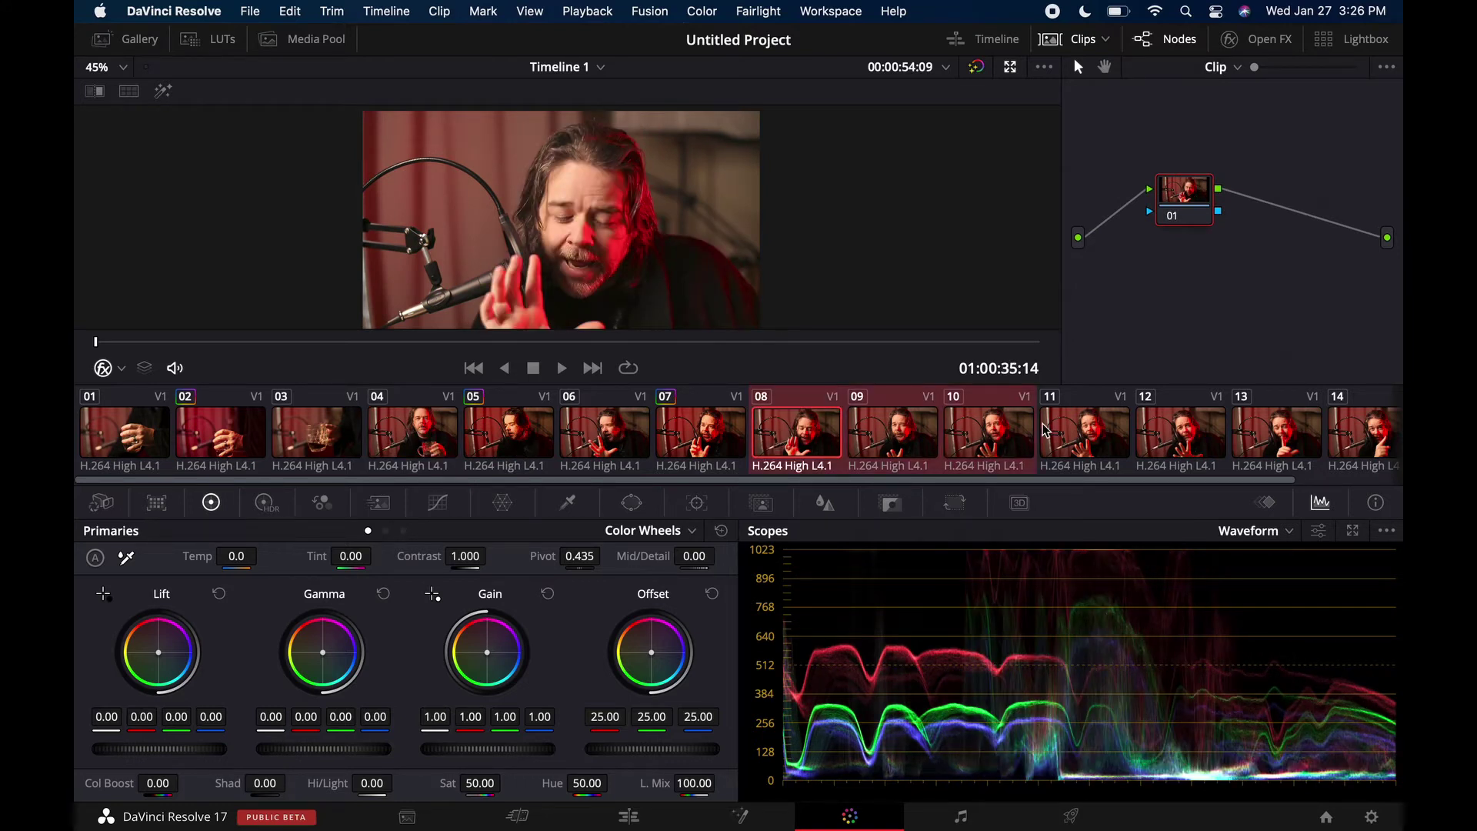
pyautogui.moveTo(826, 437); pyautogui.dragTo(1263, 417)
pyautogui.click(818, 434)
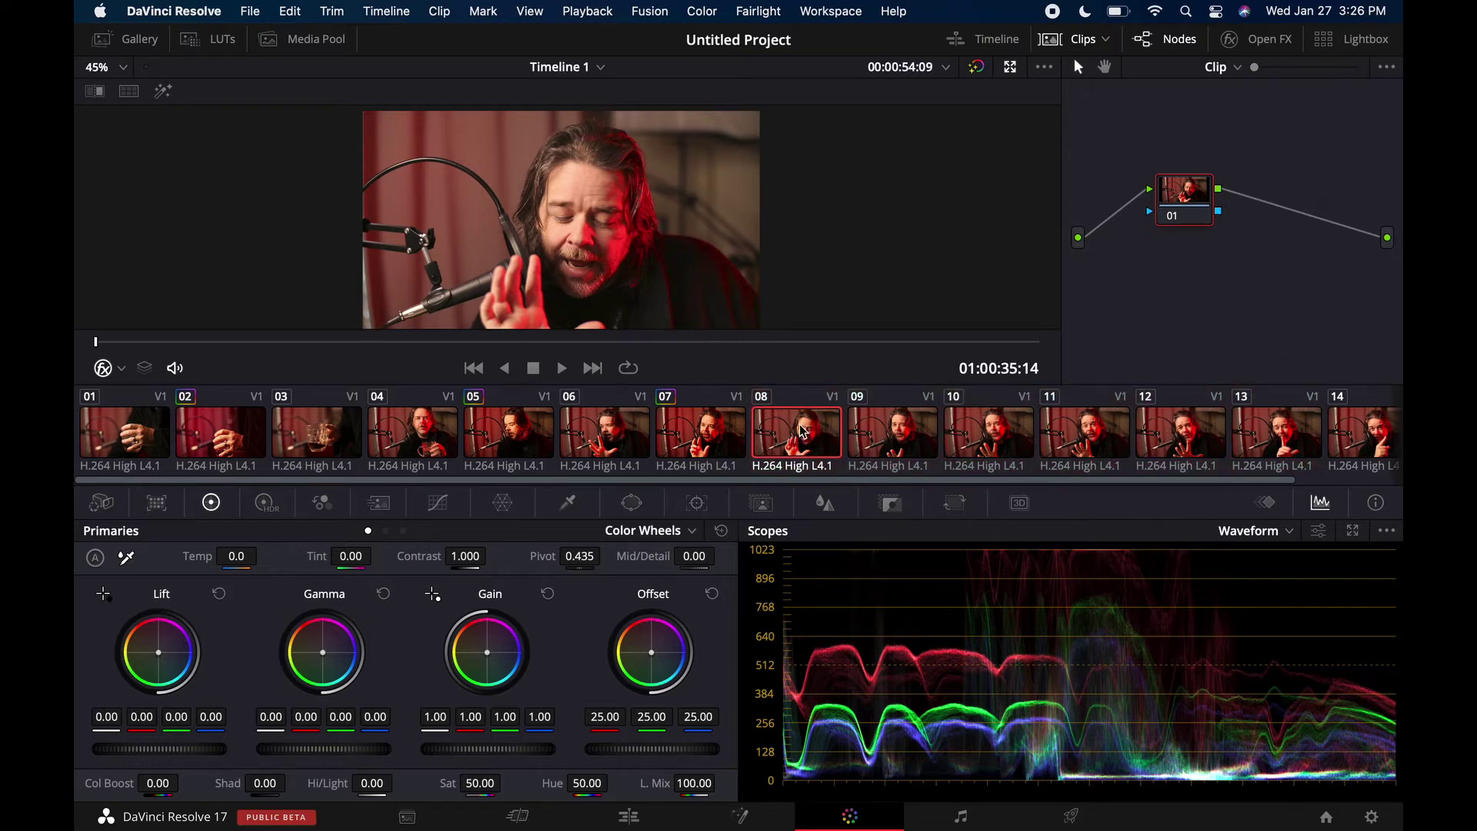
pyautogui.keyDown('super'); pyautogui.click(902, 449); pyautogui.keyUp('super')
pyautogui.keyDown('super'); pyautogui.click(1012, 450); pyautogui.keyUp('super')
pyautogui.keyDown('super'); pyautogui.click(1097, 442); pyautogui.keyUp('super')
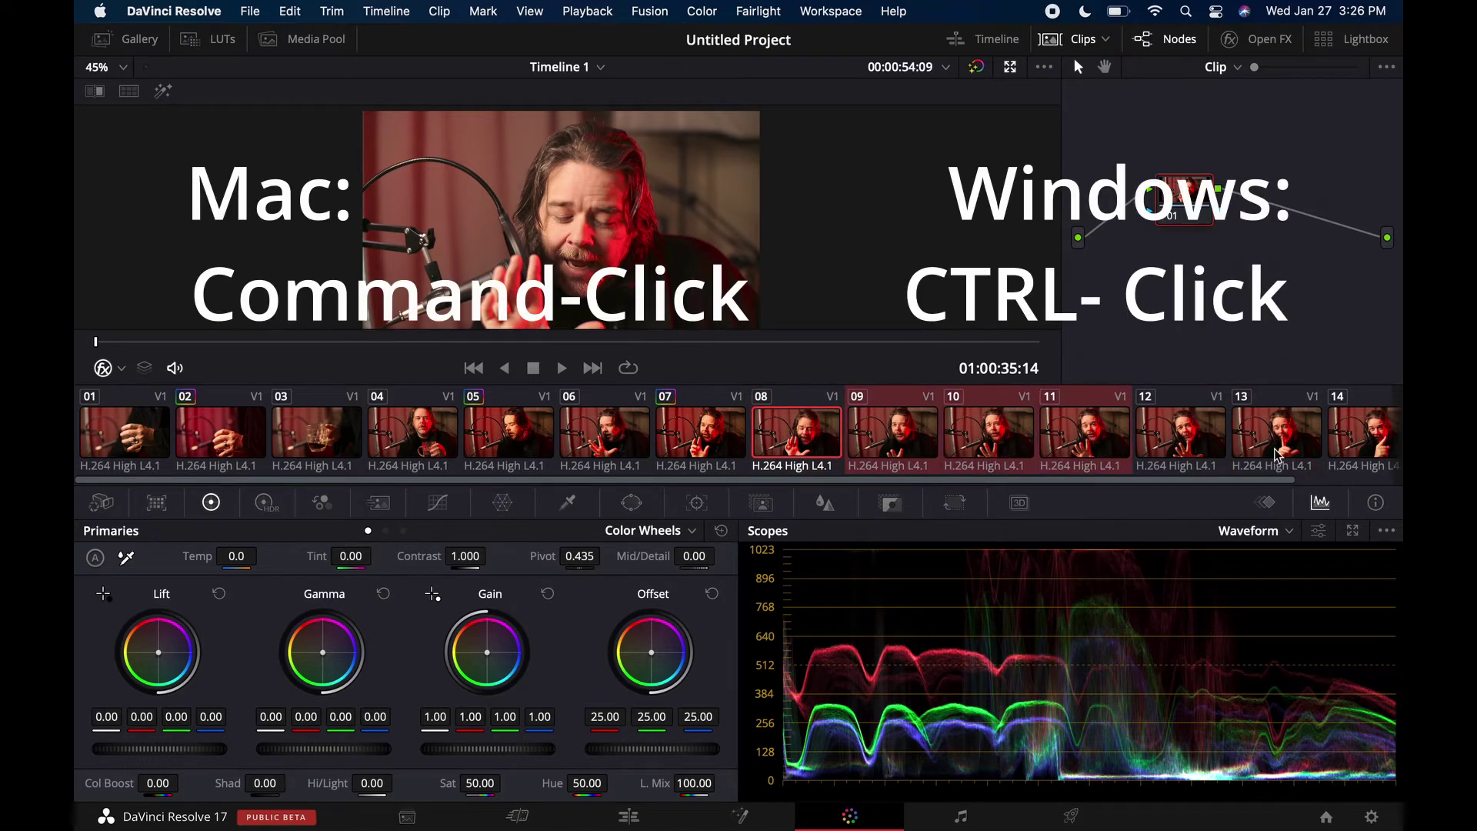
pyautogui.keyDown('super'); pyautogui.click(1261, 454); pyautogui.keyUp('super')
pyautogui.keyDown('super'); pyautogui.click(1186, 441); pyautogui.keyUp('super')
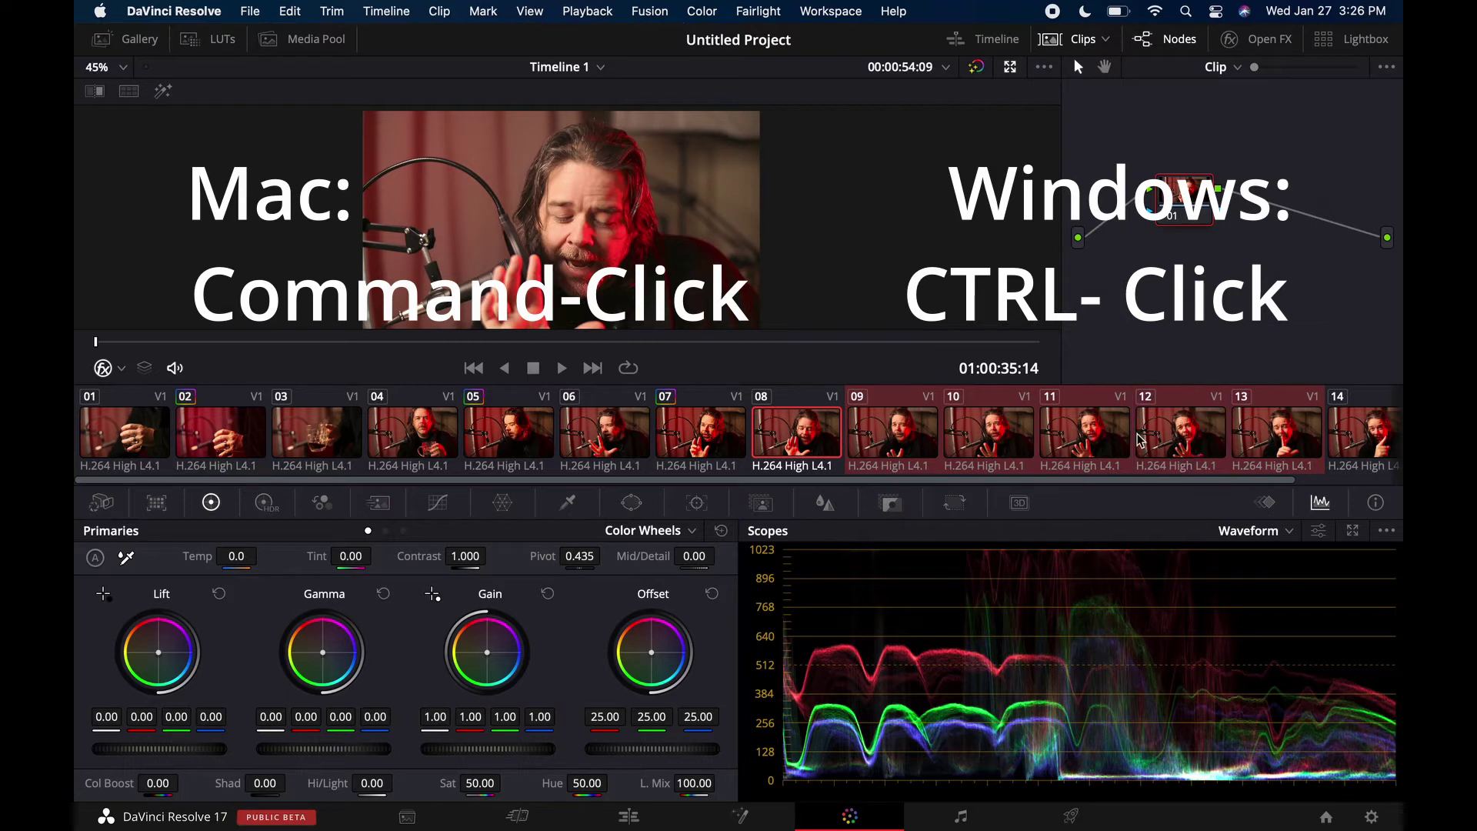
pyautogui.keyDown('super'); pyautogui.click(999, 436); pyautogui.keyUp('super')
pyautogui.press('super+shift+a')
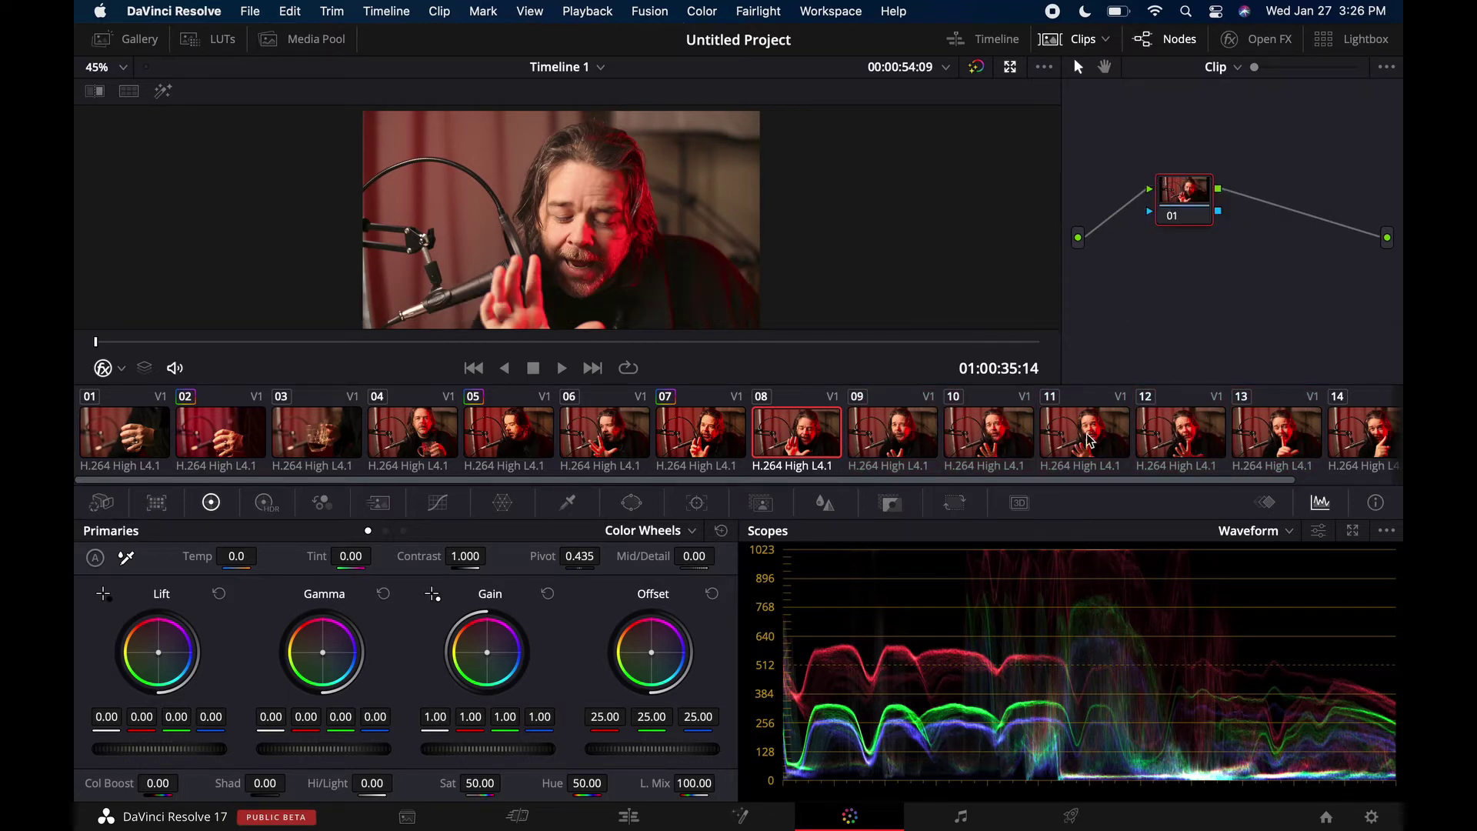
# Select clips 10–13 plus 04 and apply the three-node grade to them with Cmd-1.
pyautogui.moveTo(1131, 456); pyautogui.dragTo(1298, 422)
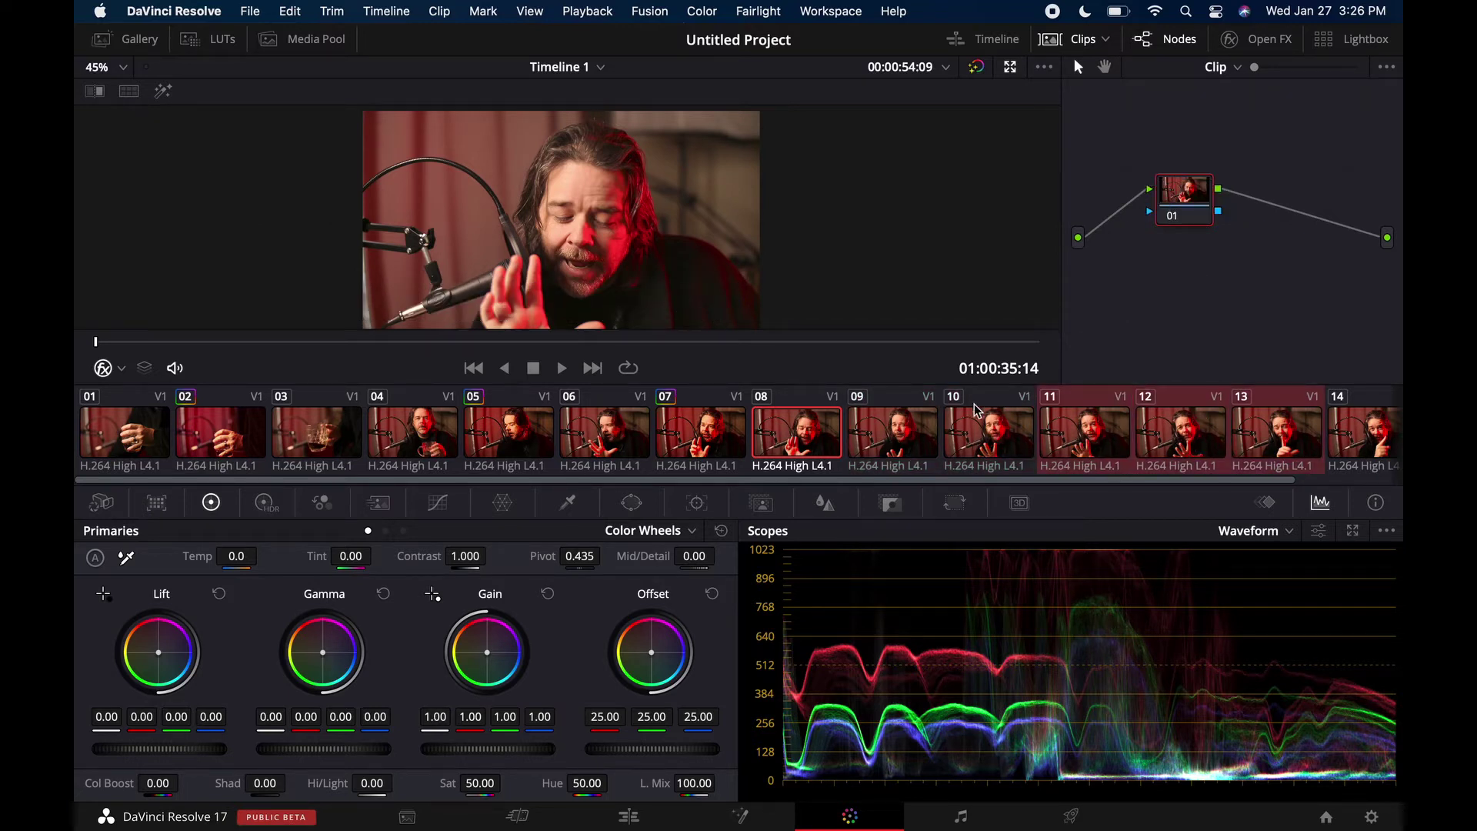
pyautogui.keyDown('super'); pyautogui.click(997, 455); pyautogui.keyUp('super')
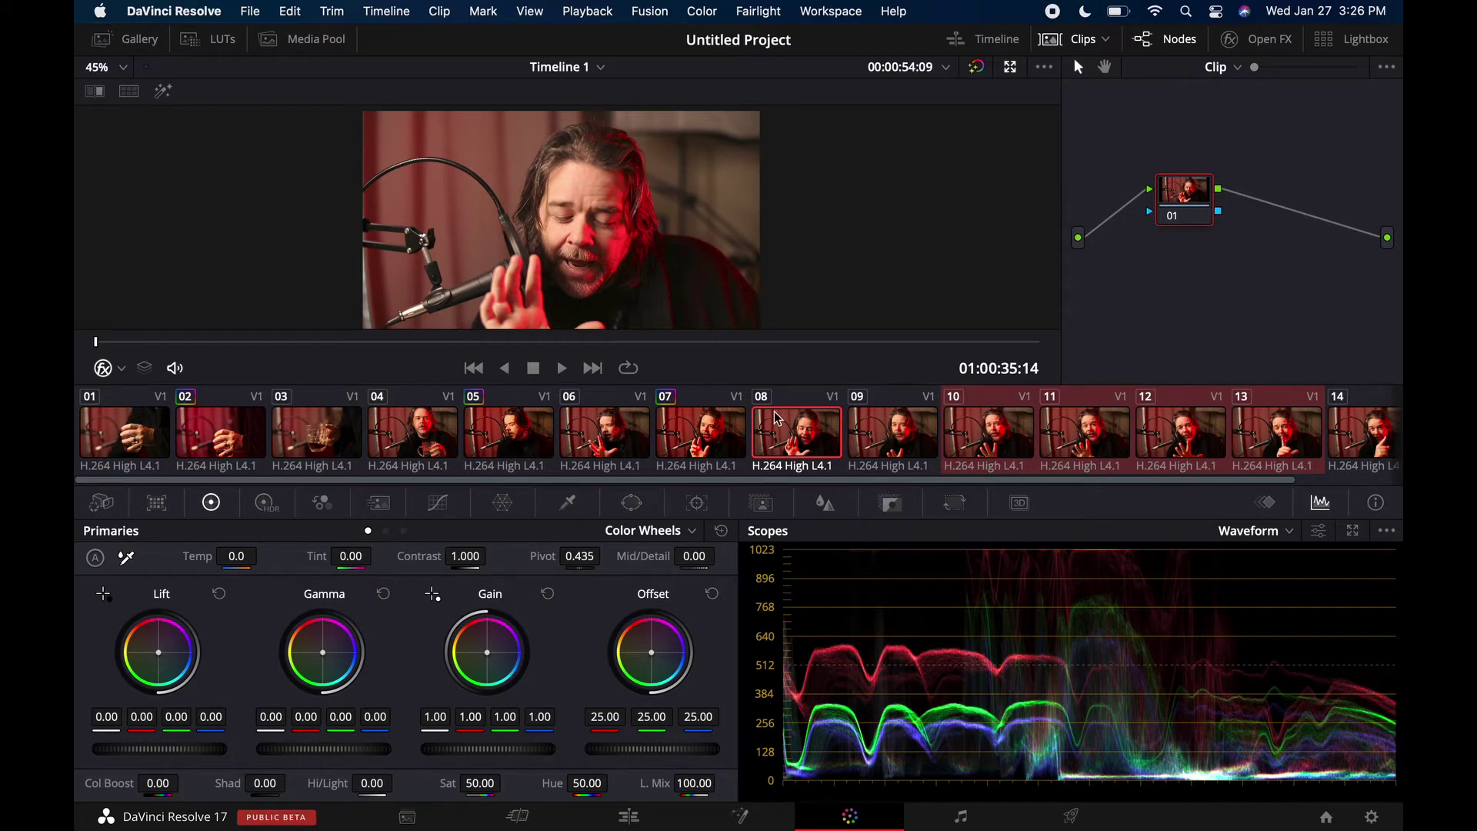
pyautogui.keyDown('super'); pyautogui.click(427, 447); pyautogui.keyUp('super')
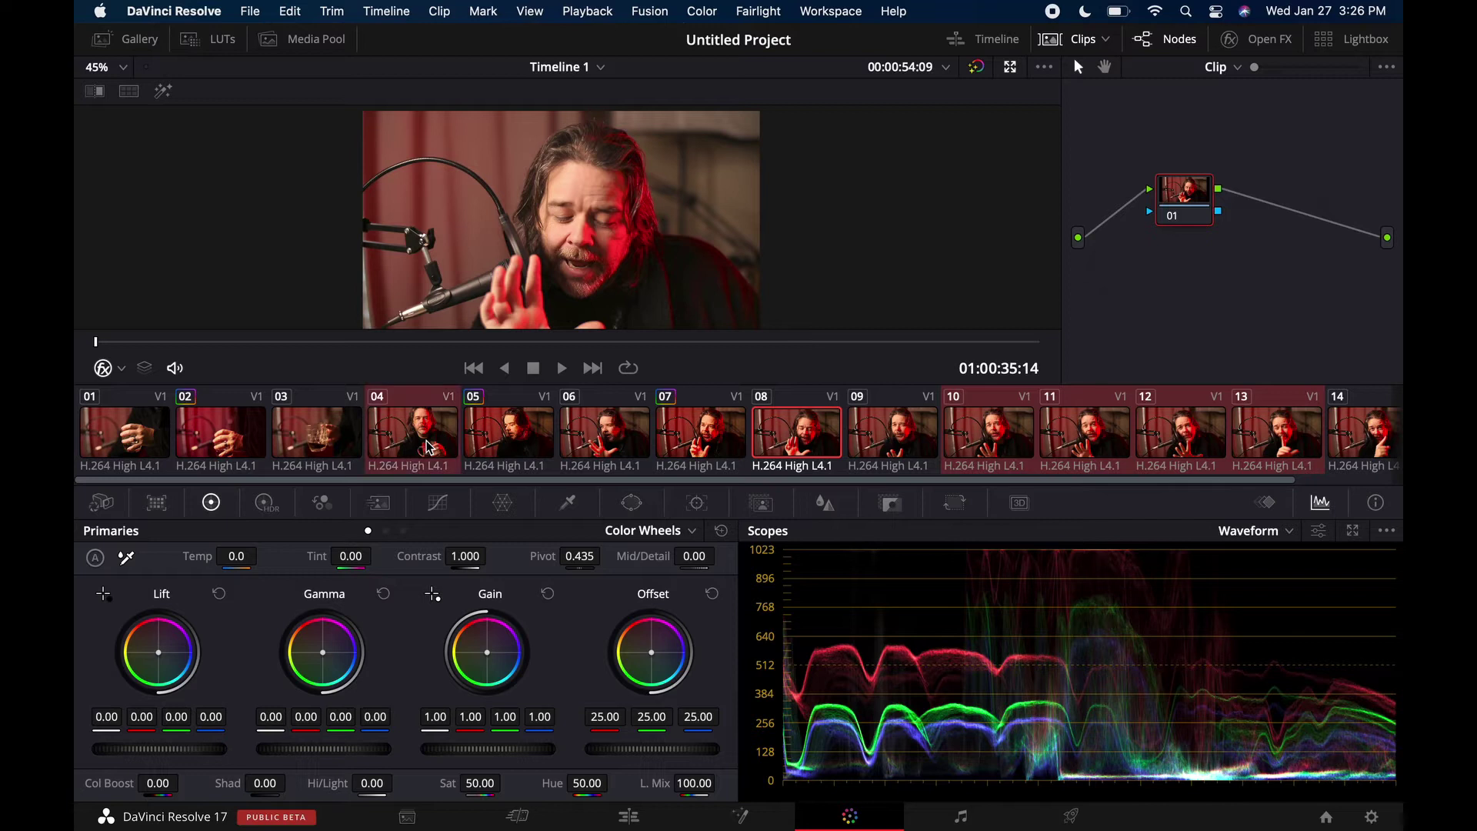
pyautogui.press('super+1')
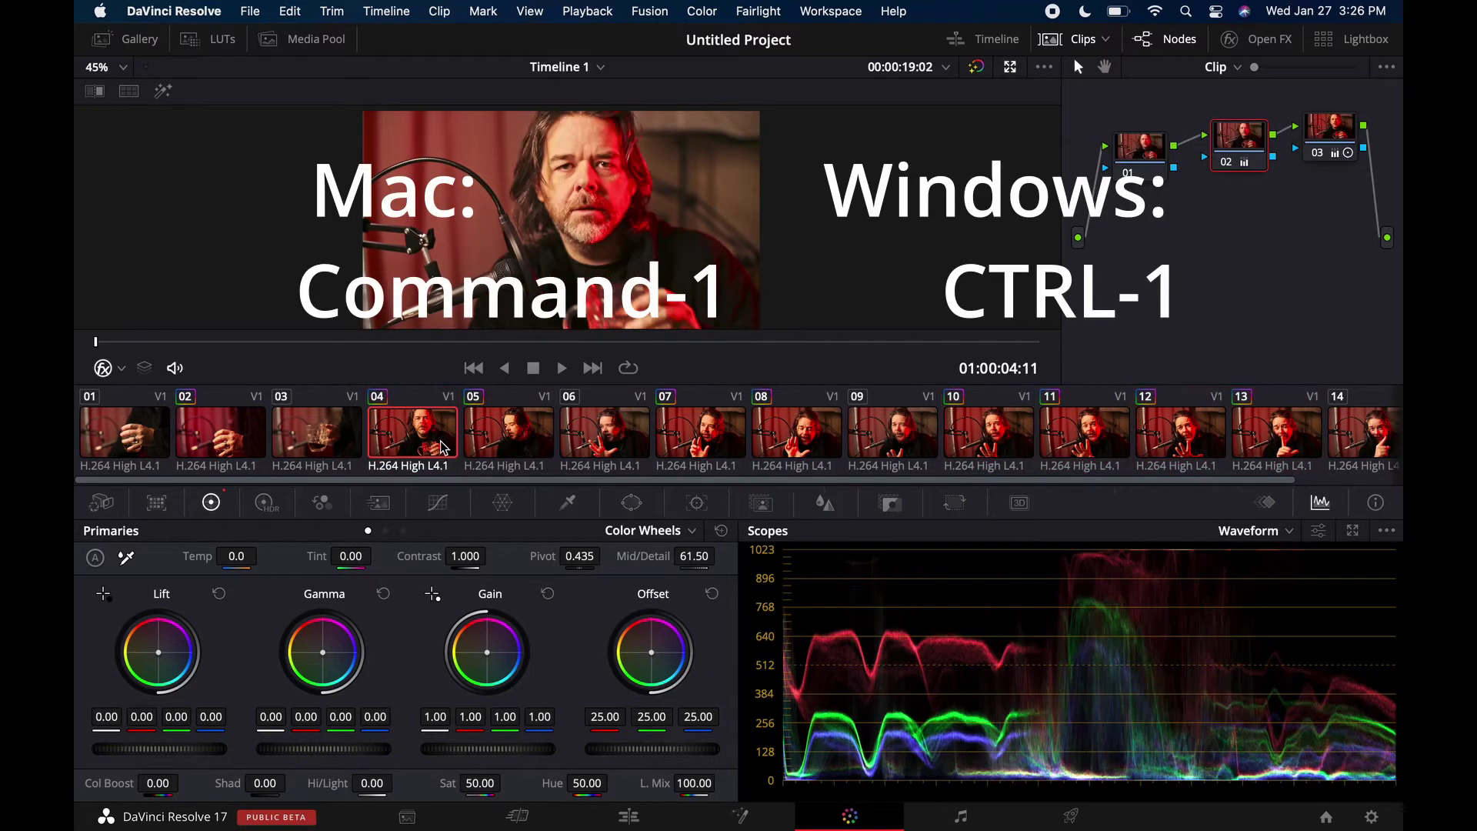
# Check the grade on clips 07 through 13 one by one.
pyautogui.click(731, 435)
pyautogui.click(806, 438)
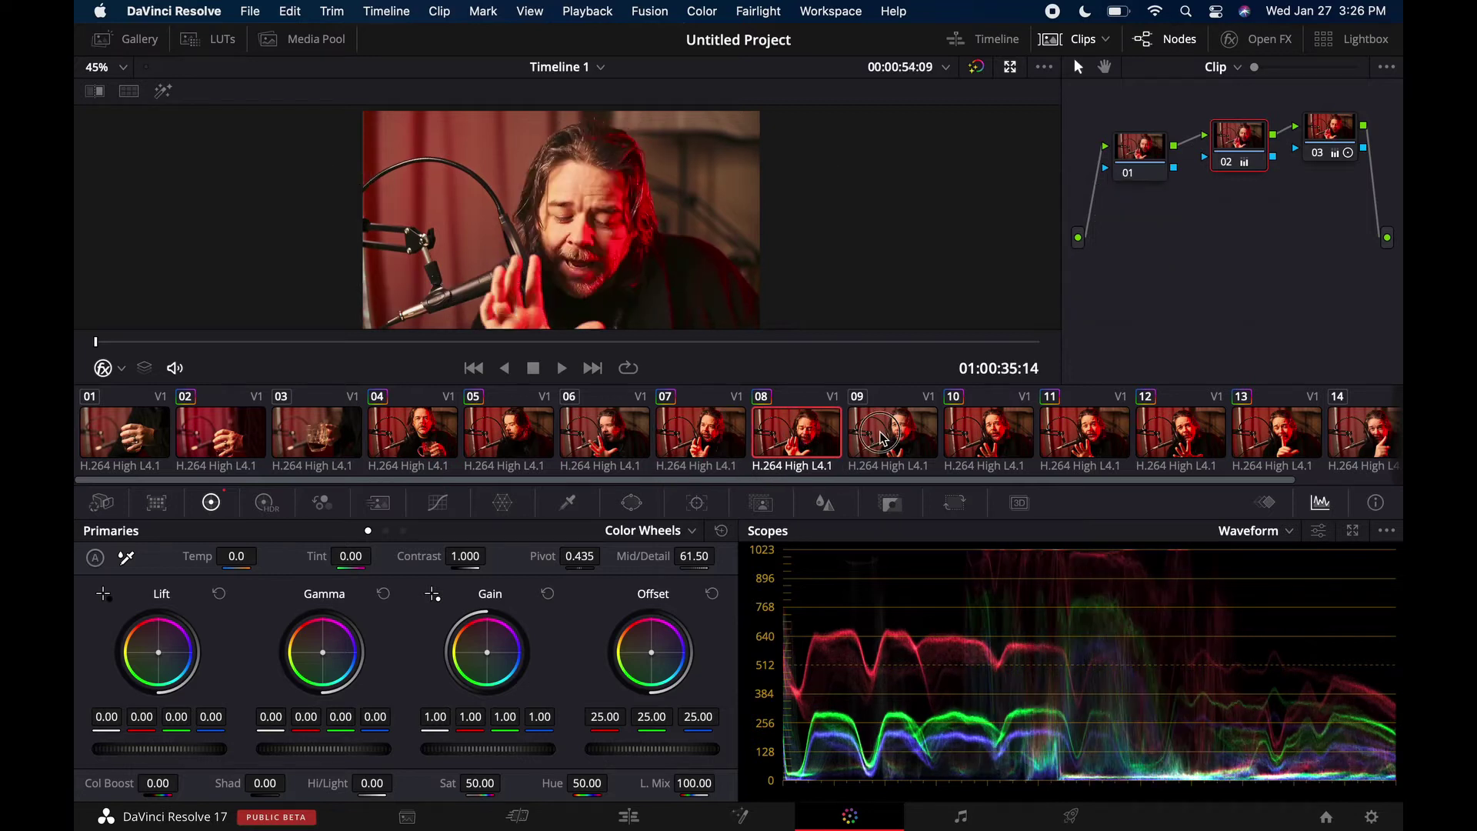
pyautogui.click(897, 439)
pyautogui.click(989, 439)
pyautogui.click(879, 437)
pyautogui.click(1010, 421)
pyautogui.click(1092, 445)
pyautogui.click(1181, 450)
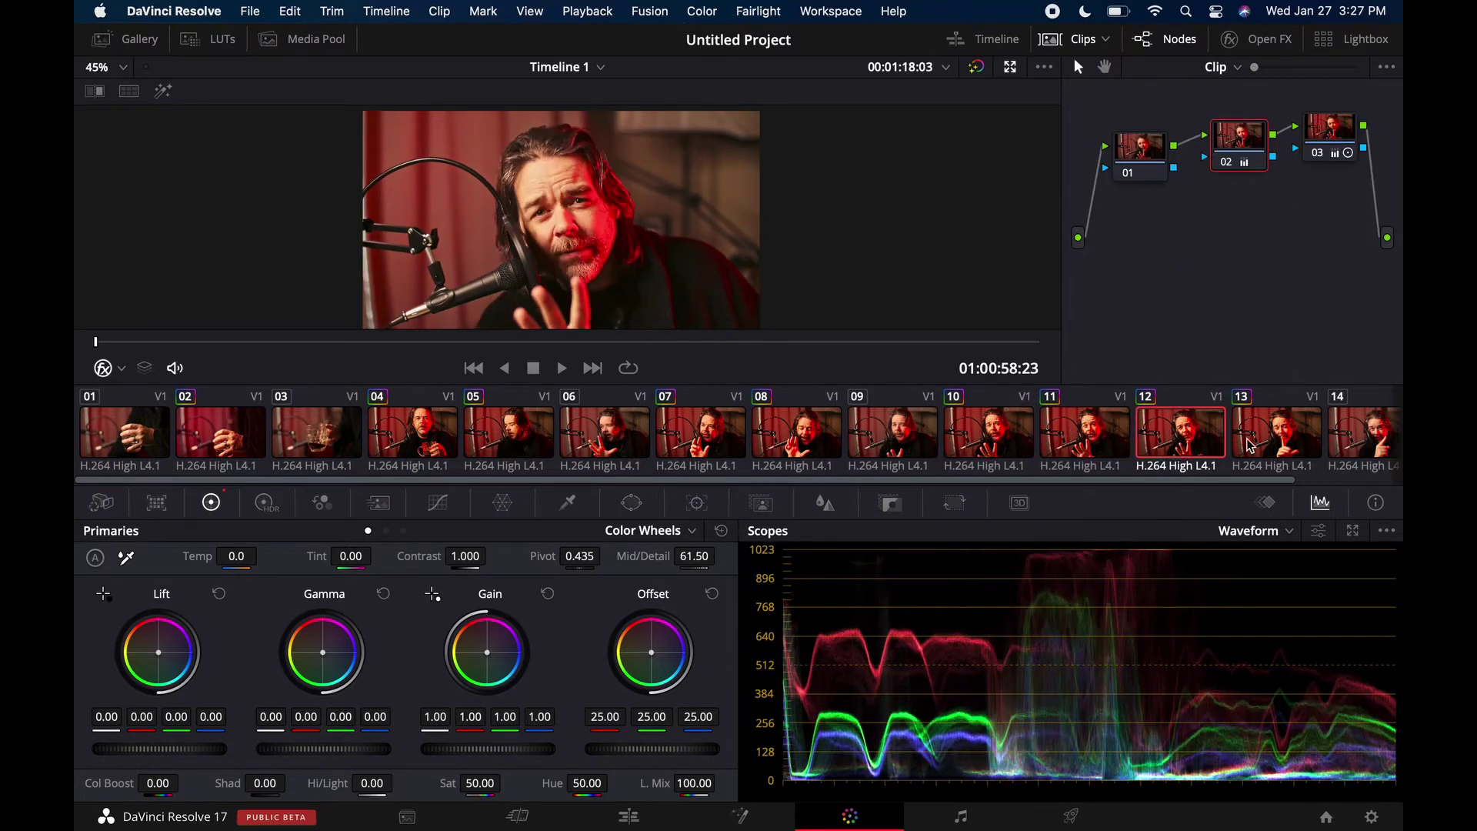
pyautogui.click(1308, 453)
# Confirm clips 14 and 09 are still ungraded, then go to graded clip 02.
pyautogui.click(1175, 454)
pyautogui.click(1363, 444)
pyautogui.click(1162, 443)
pyautogui.click(1096, 444)
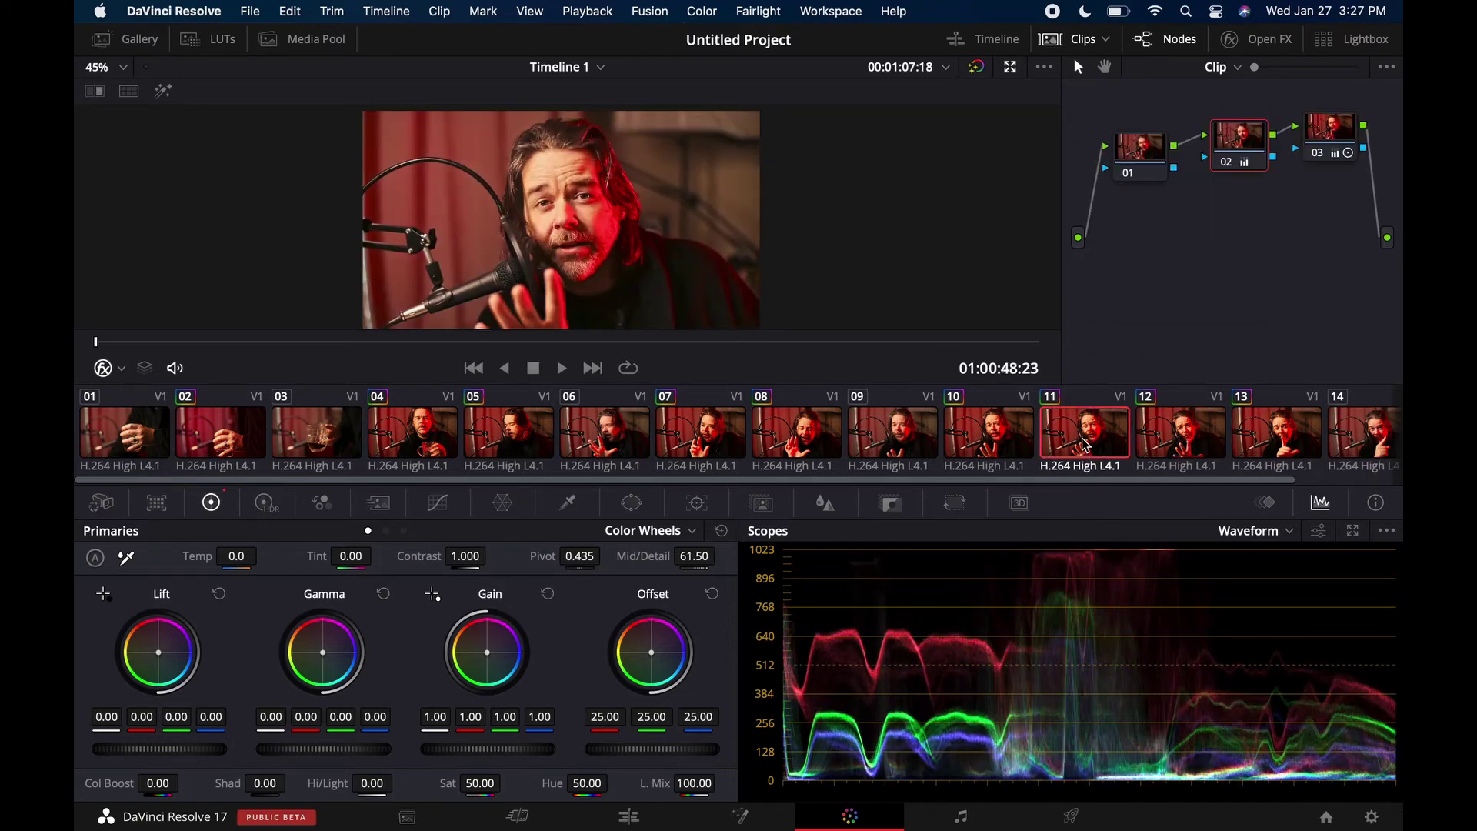
pyautogui.click(986, 443)
pyautogui.click(905, 440)
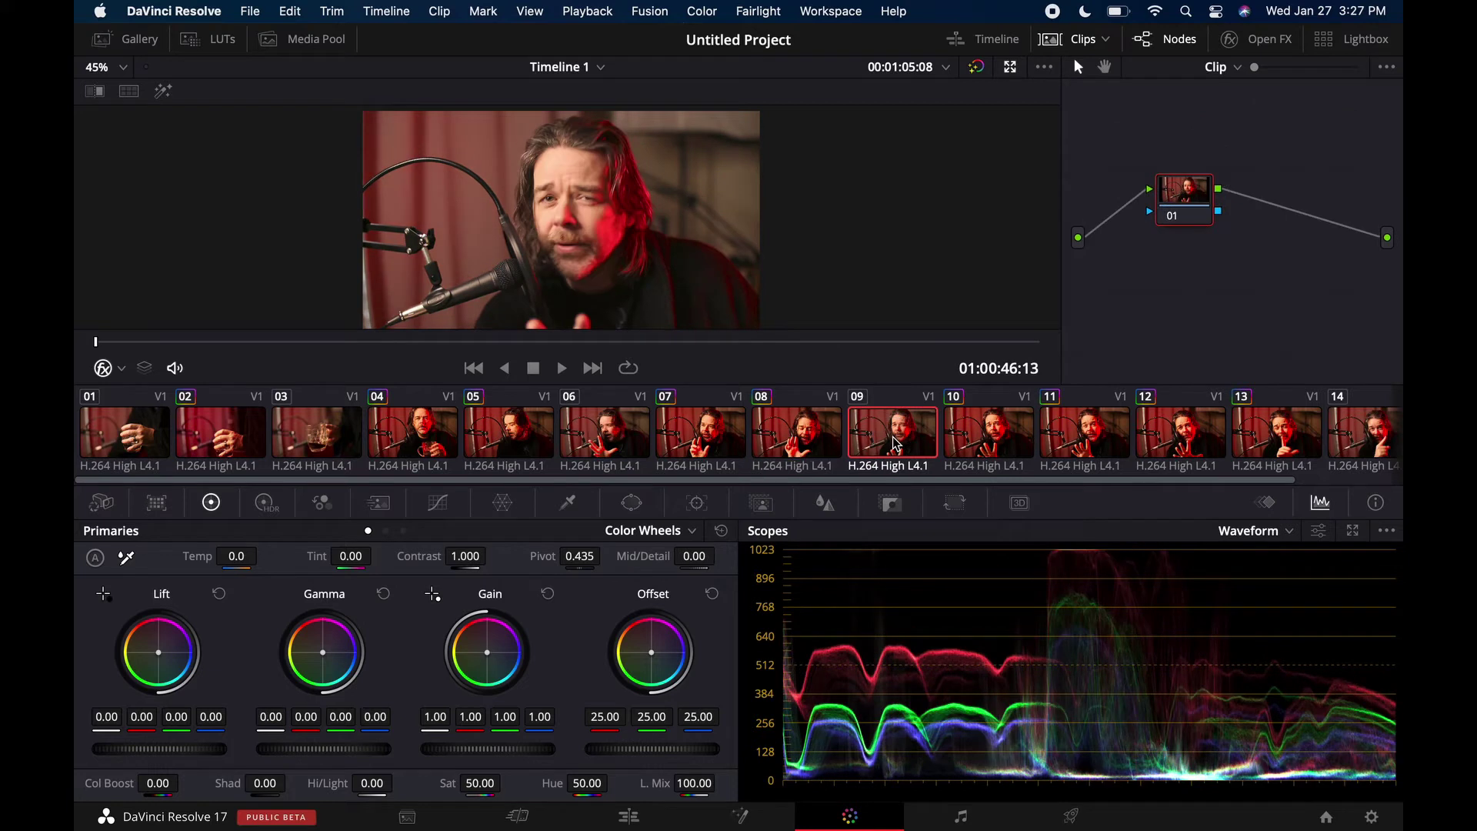
pyautogui.click(231, 446)
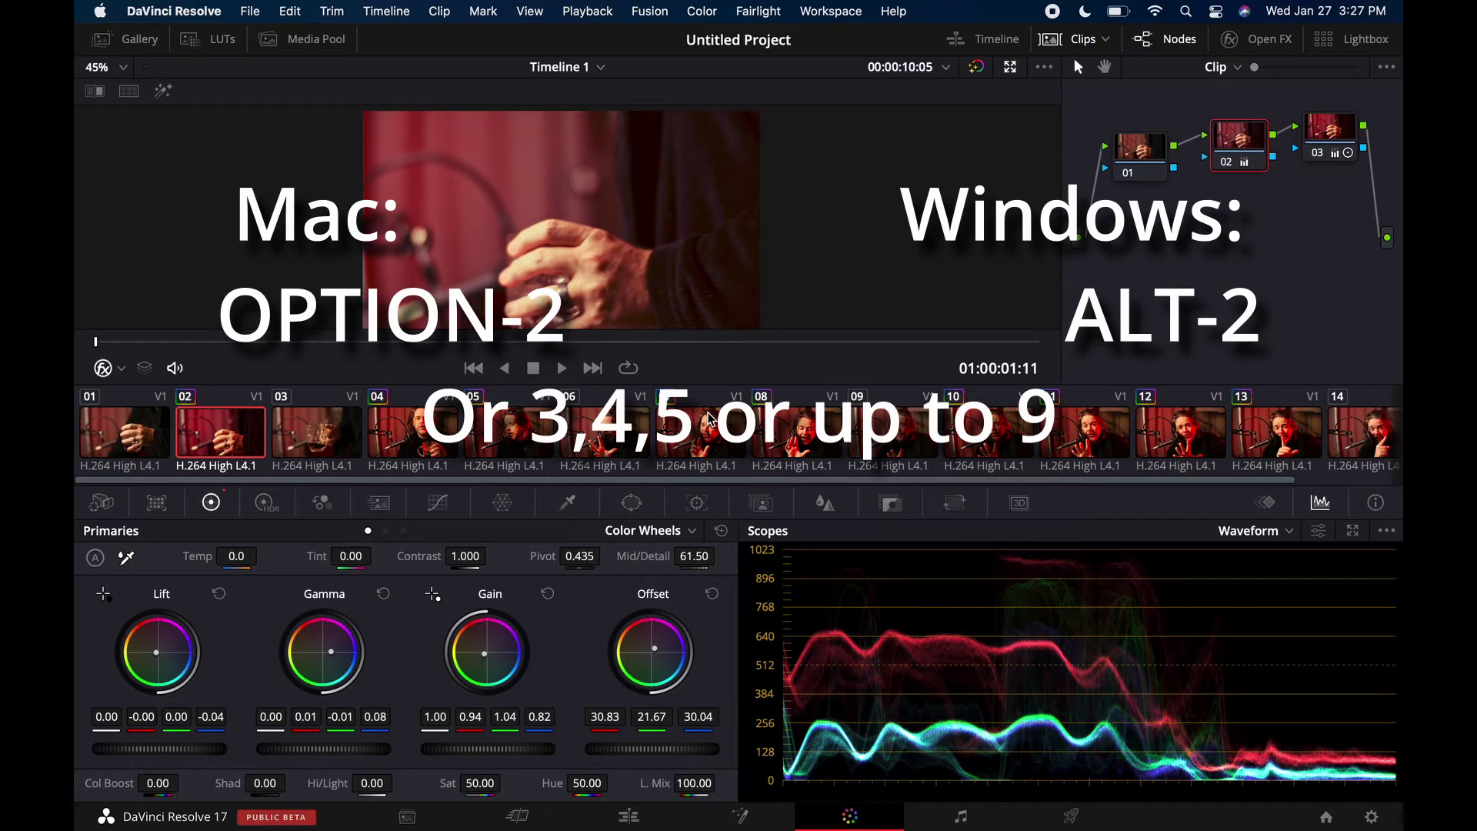
# Select clip 01 plus clips 03 and 09, then apply clip 02's grade with Cmd-2.
pyautogui.click(135, 440)
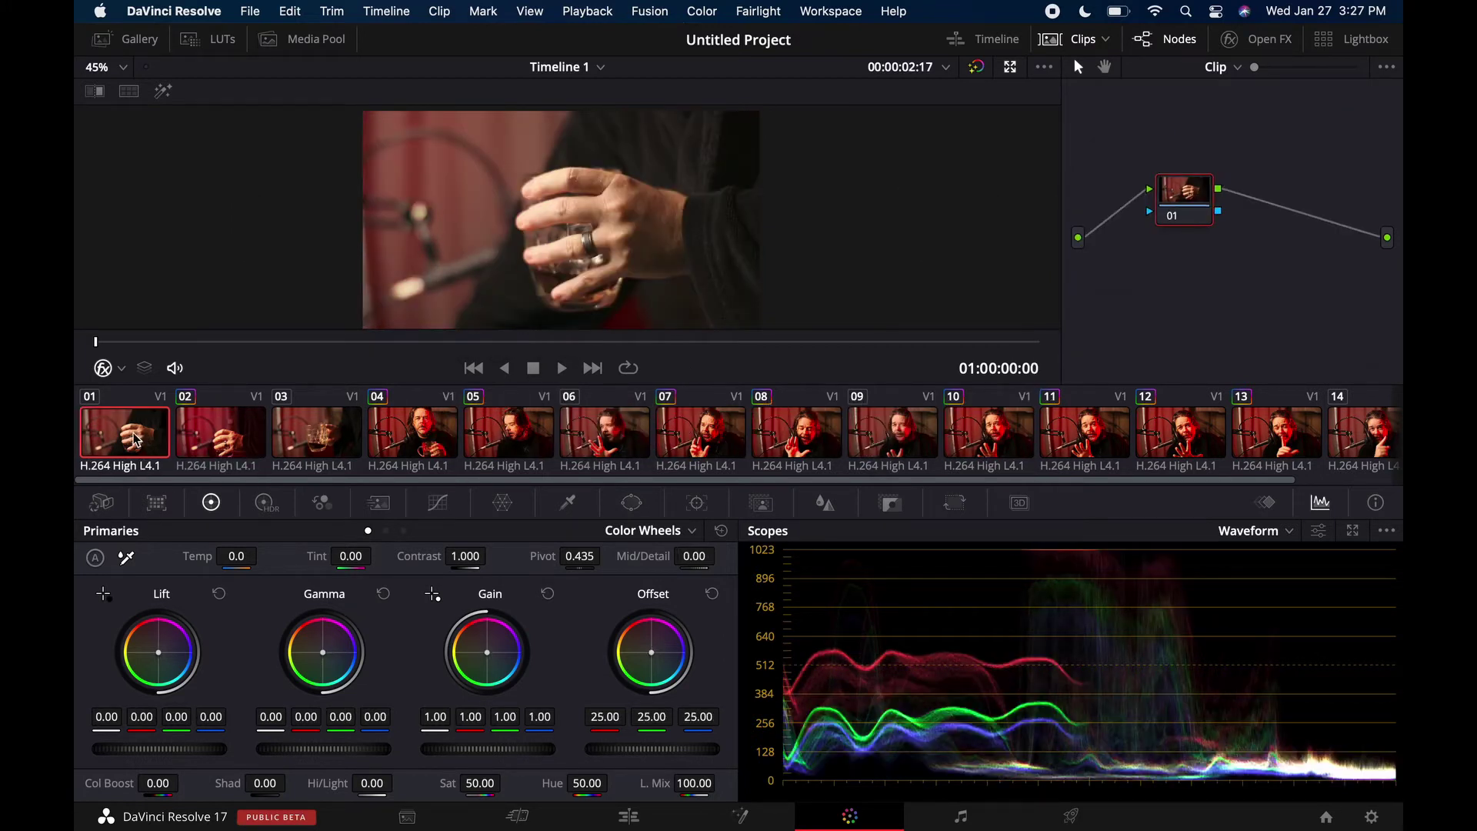
pyautogui.keyDown('super'); pyautogui.click(289, 450); pyautogui.keyUp('super')
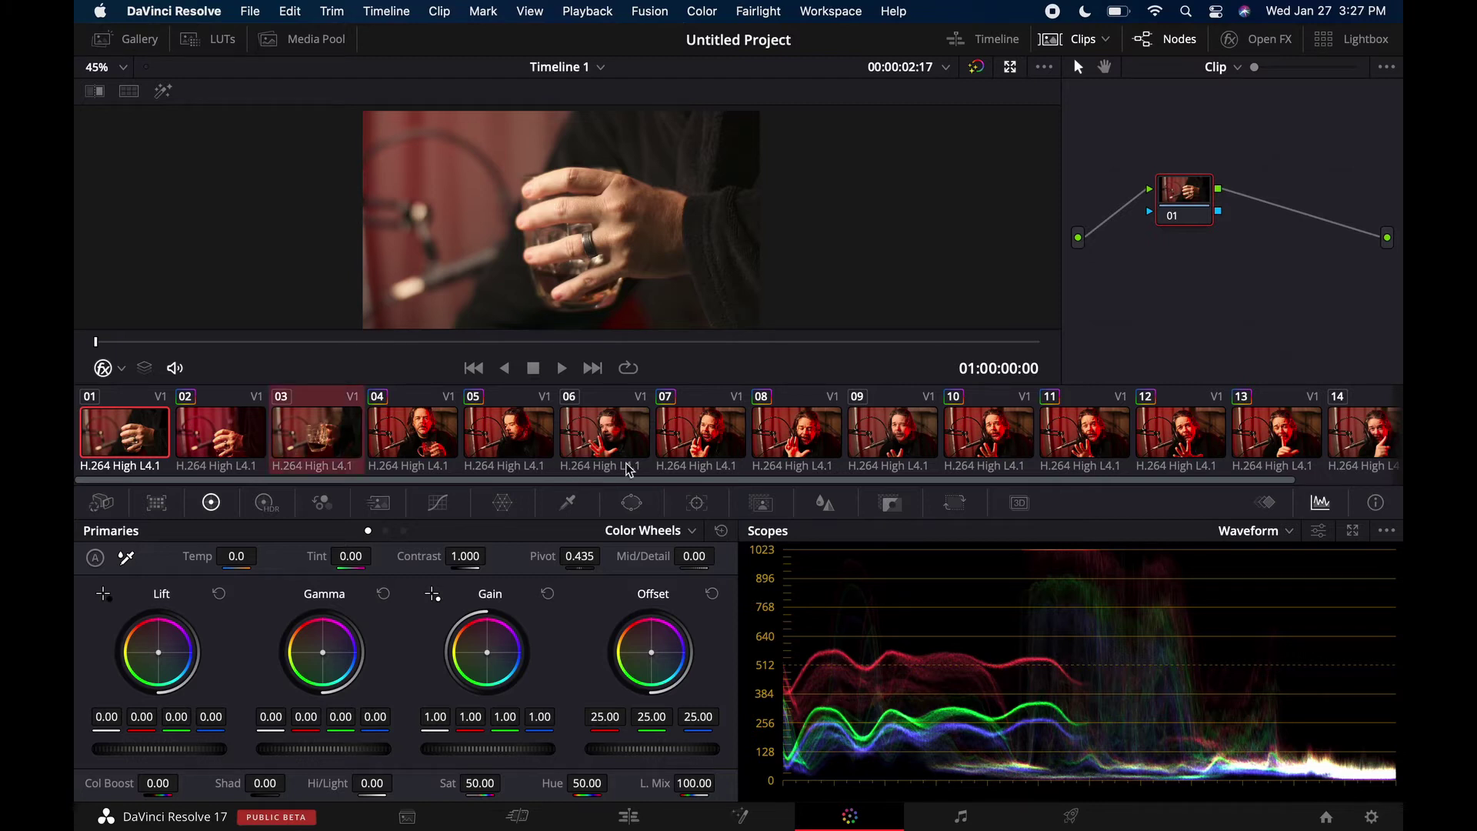
pyautogui.keyDown('super'); pyautogui.click(848, 450); pyautogui.keyUp('super')
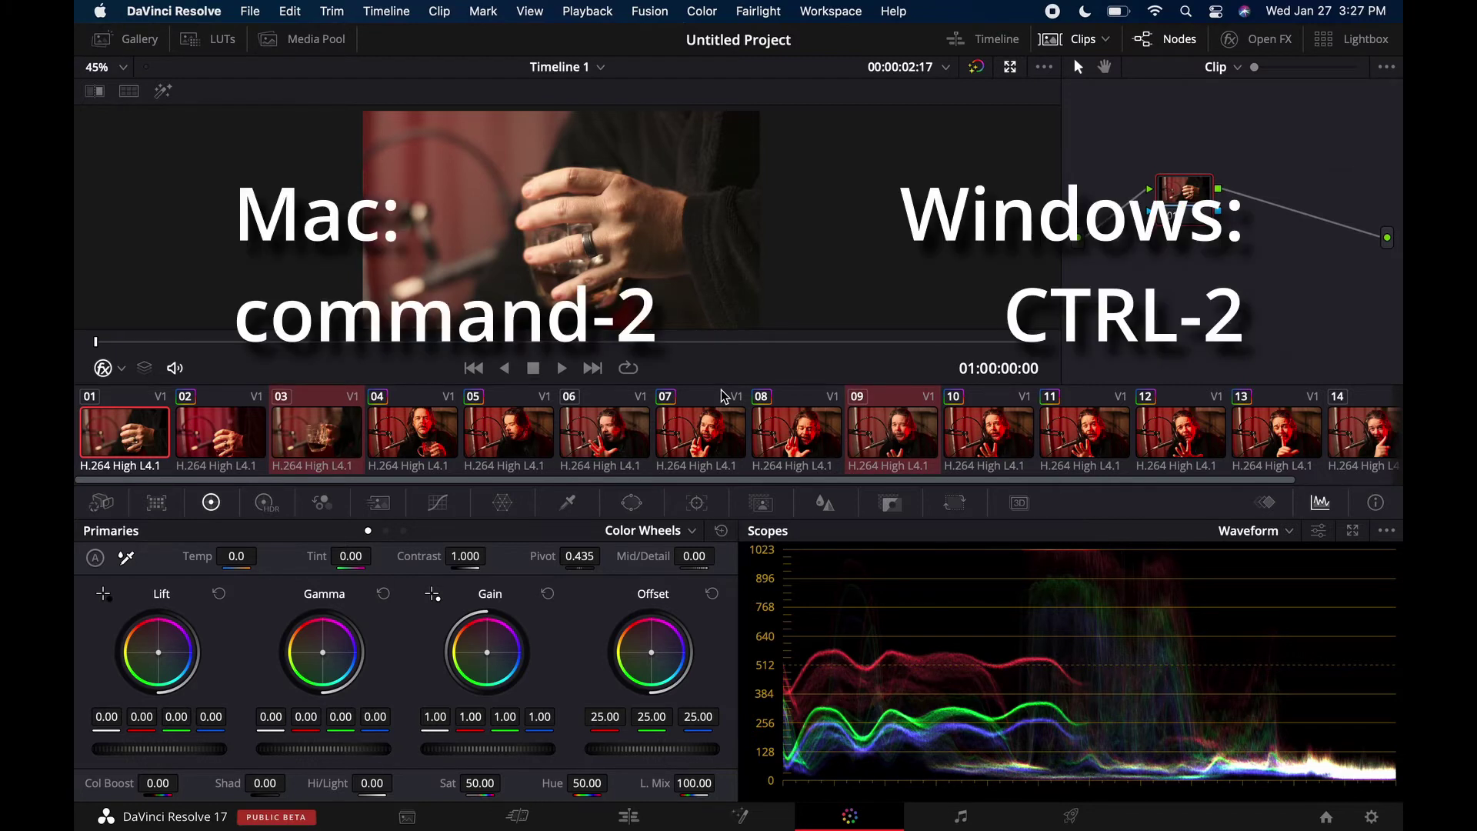
pyautogui.press('super+2')
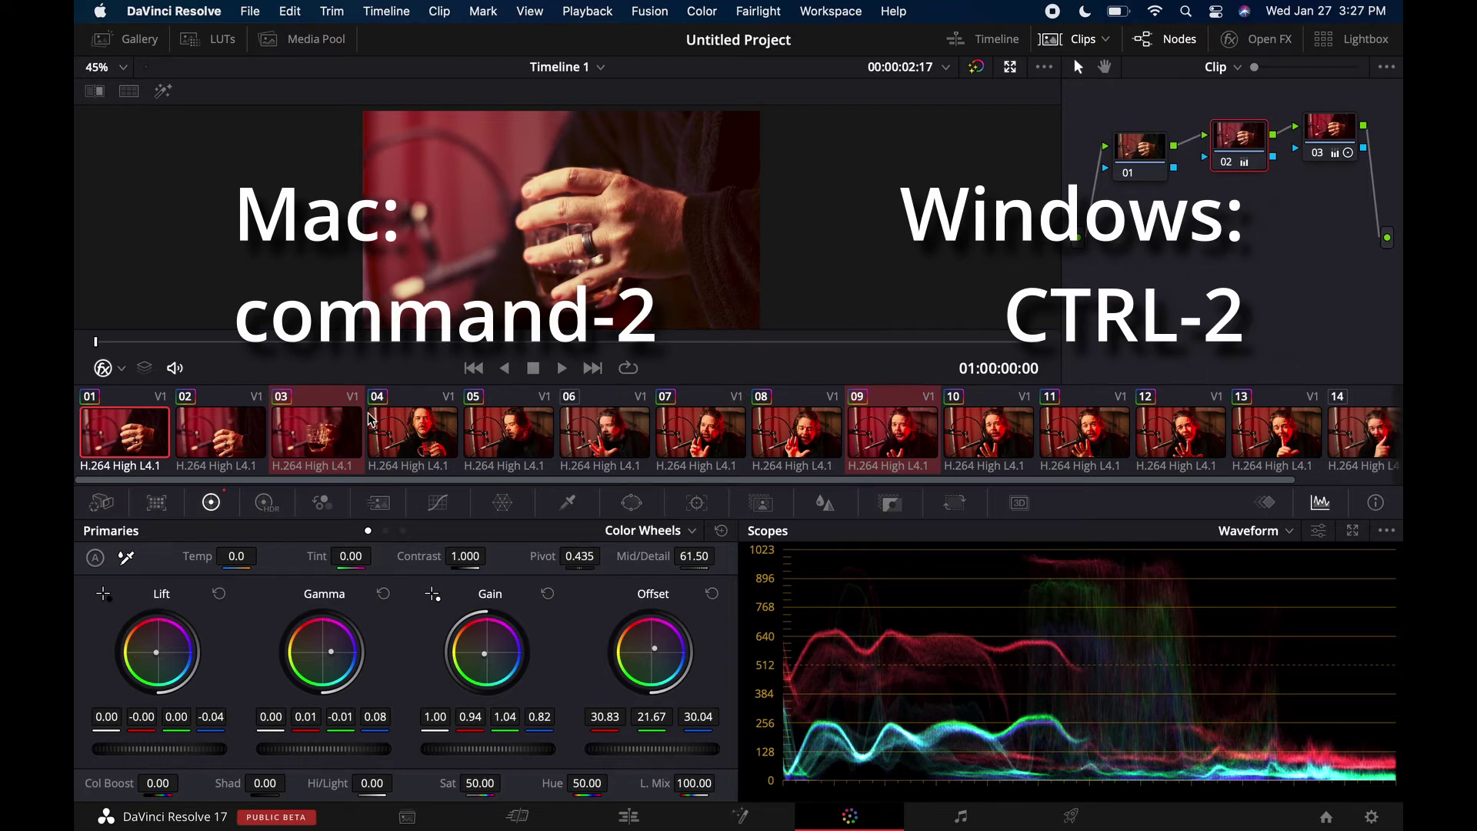
# View clips 02, 04, 05 and 13 in turn, ending on single-node clip 14.
pyautogui.click(221, 433)
pyautogui.click(374, 420)
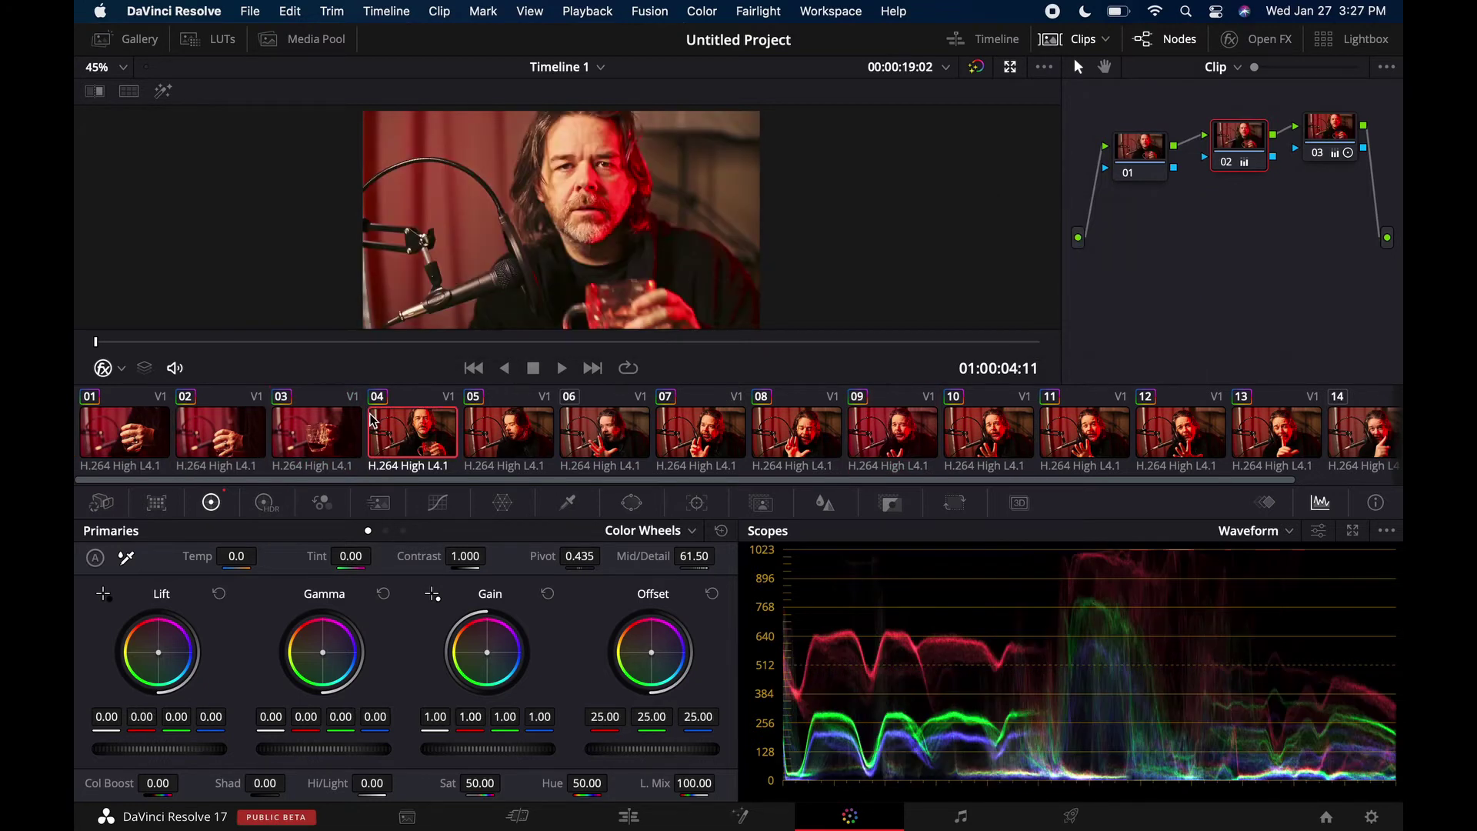
pyautogui.click(477, 439)
pyautogui.hscroll(3, 546, 443)
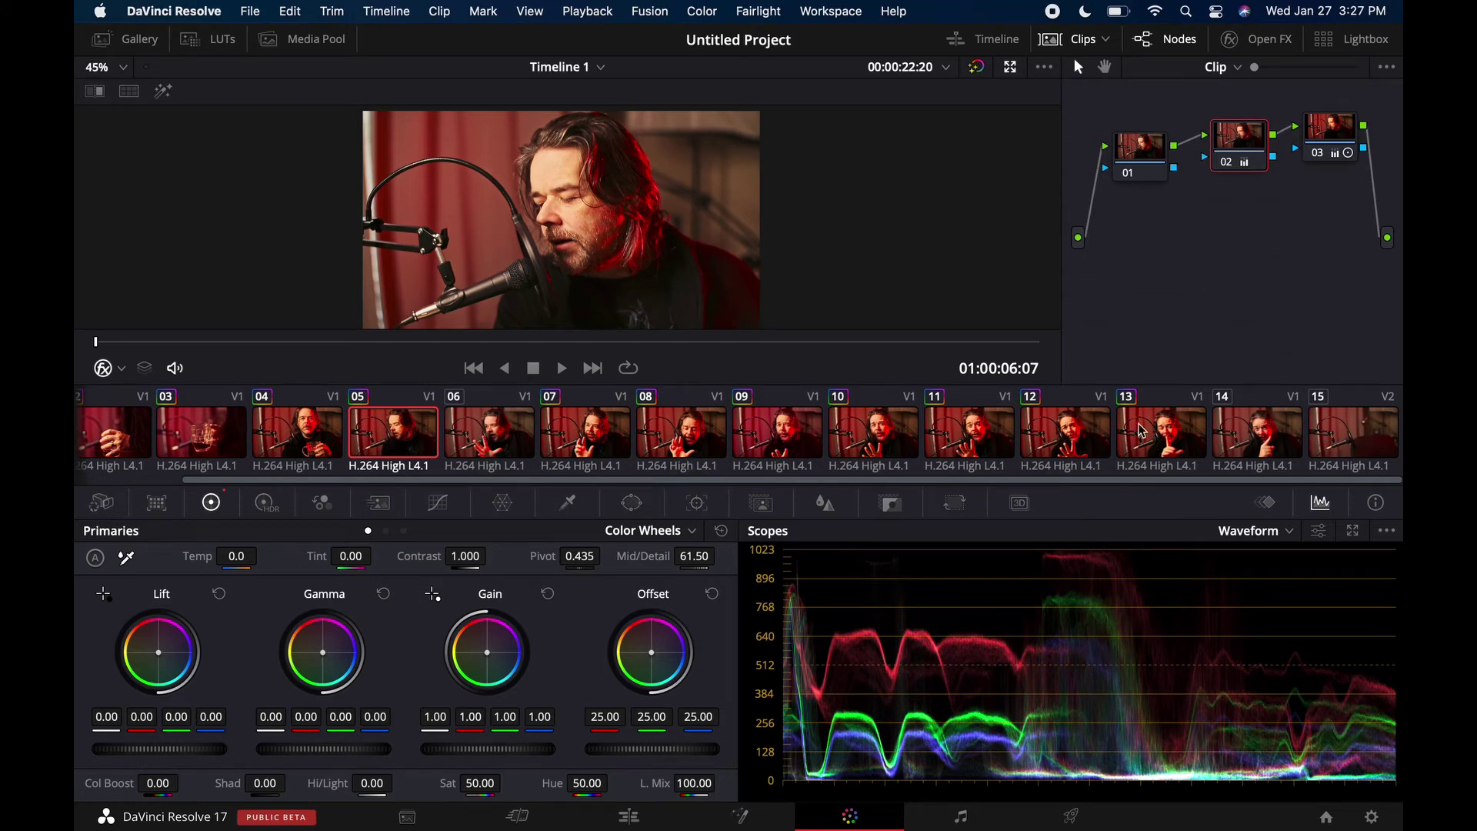
pyautogui.click(1160, 428)
pyautogui.click(1256, 441)
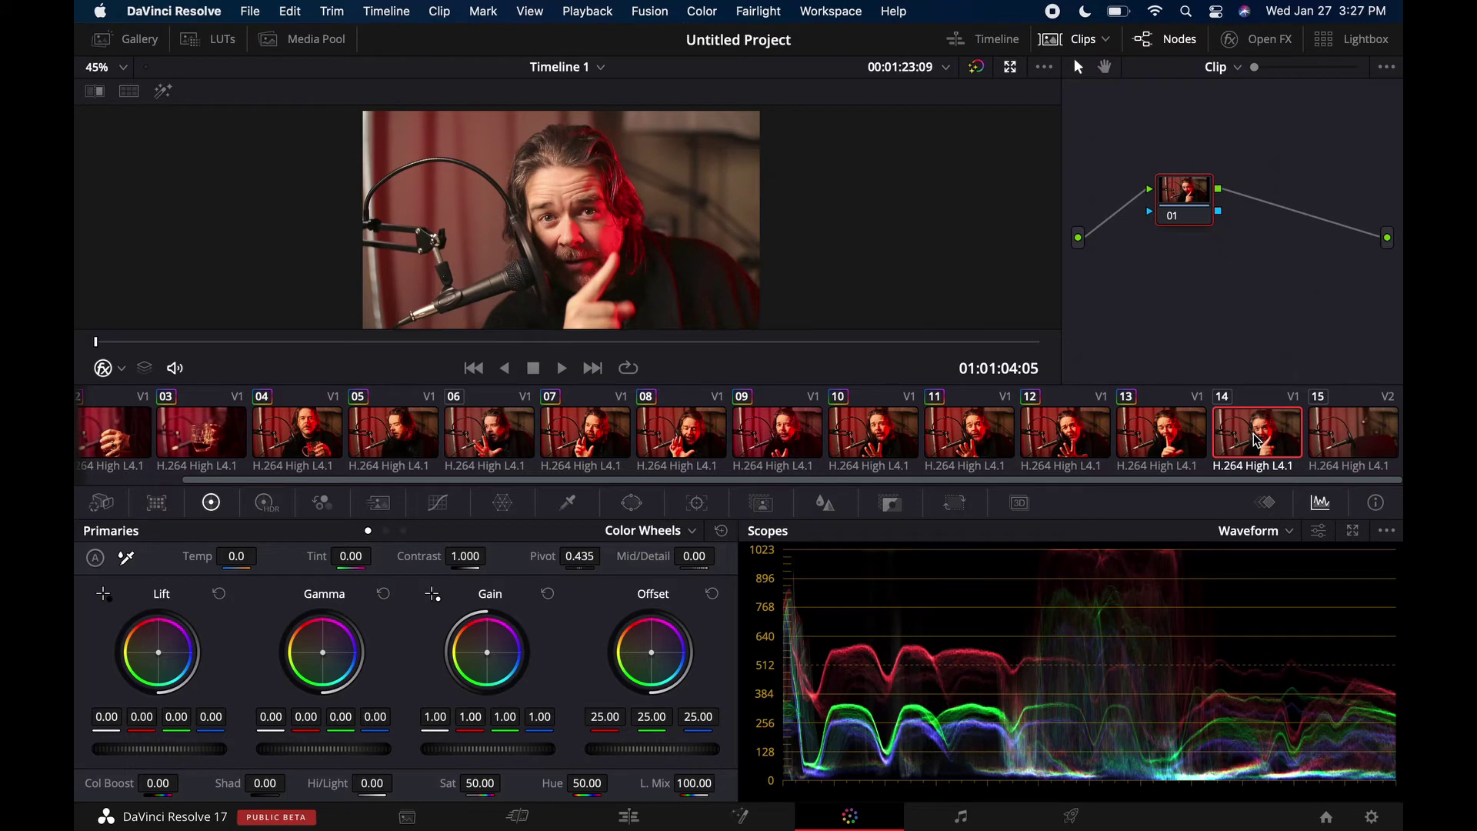
# Copy the three-node graph and wheel values into clip 14, then compare clips 13, 09, 10, 02.
pyautogui.press('=')
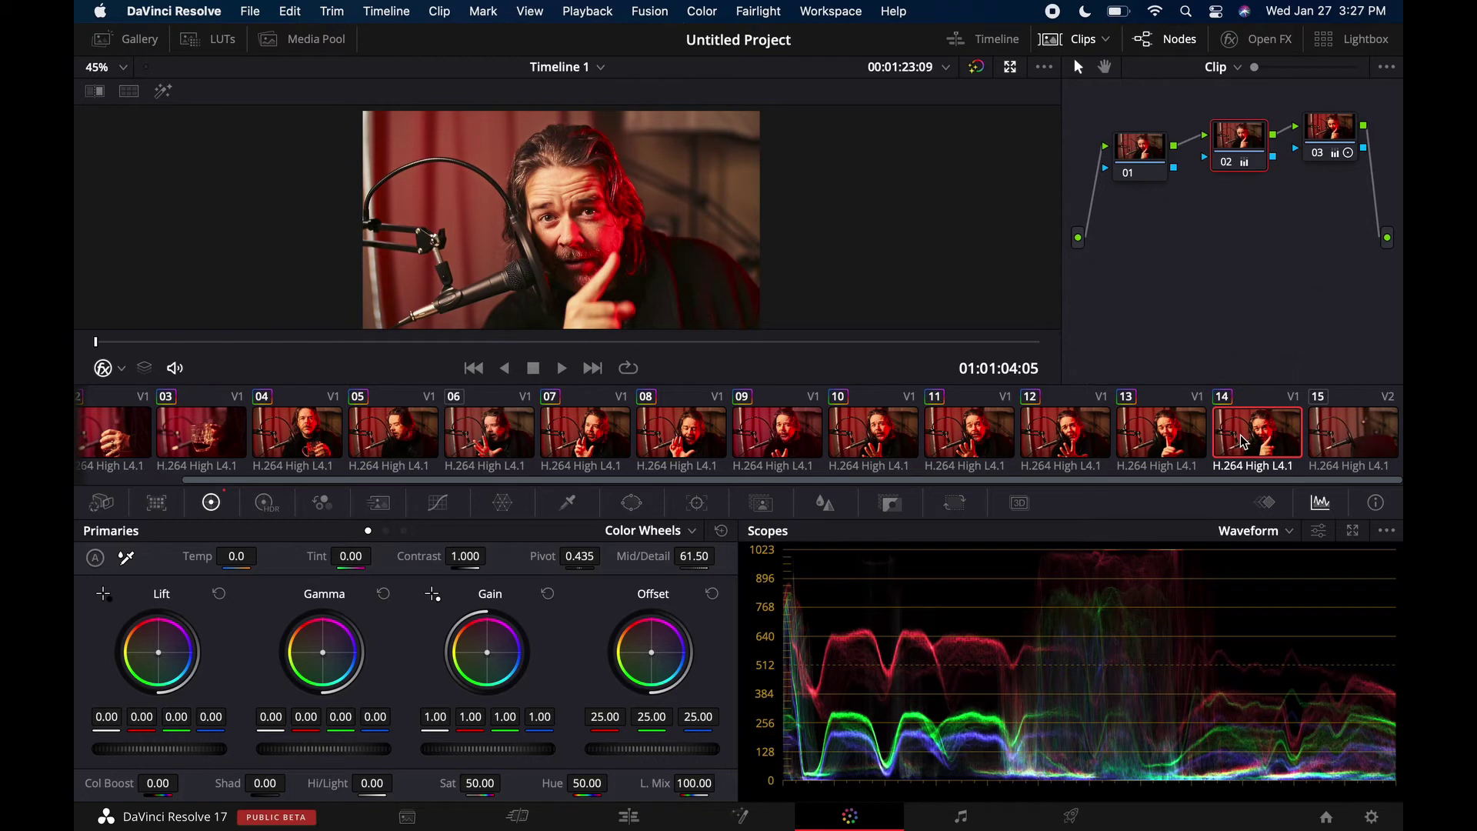
pyautogui.hotkey('alt', 'shift', 'c')
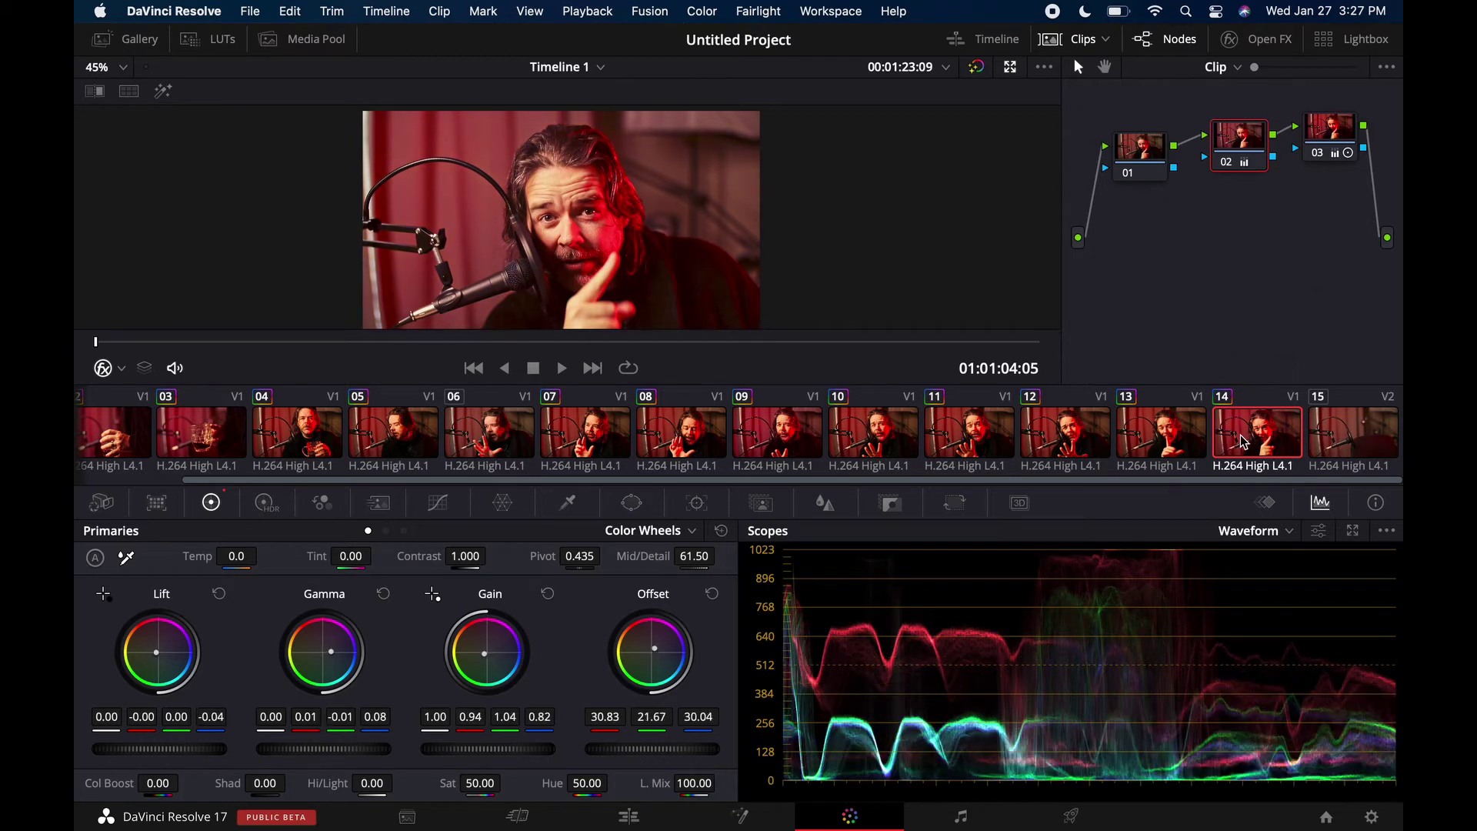
pyautogui.click(1184, 433)
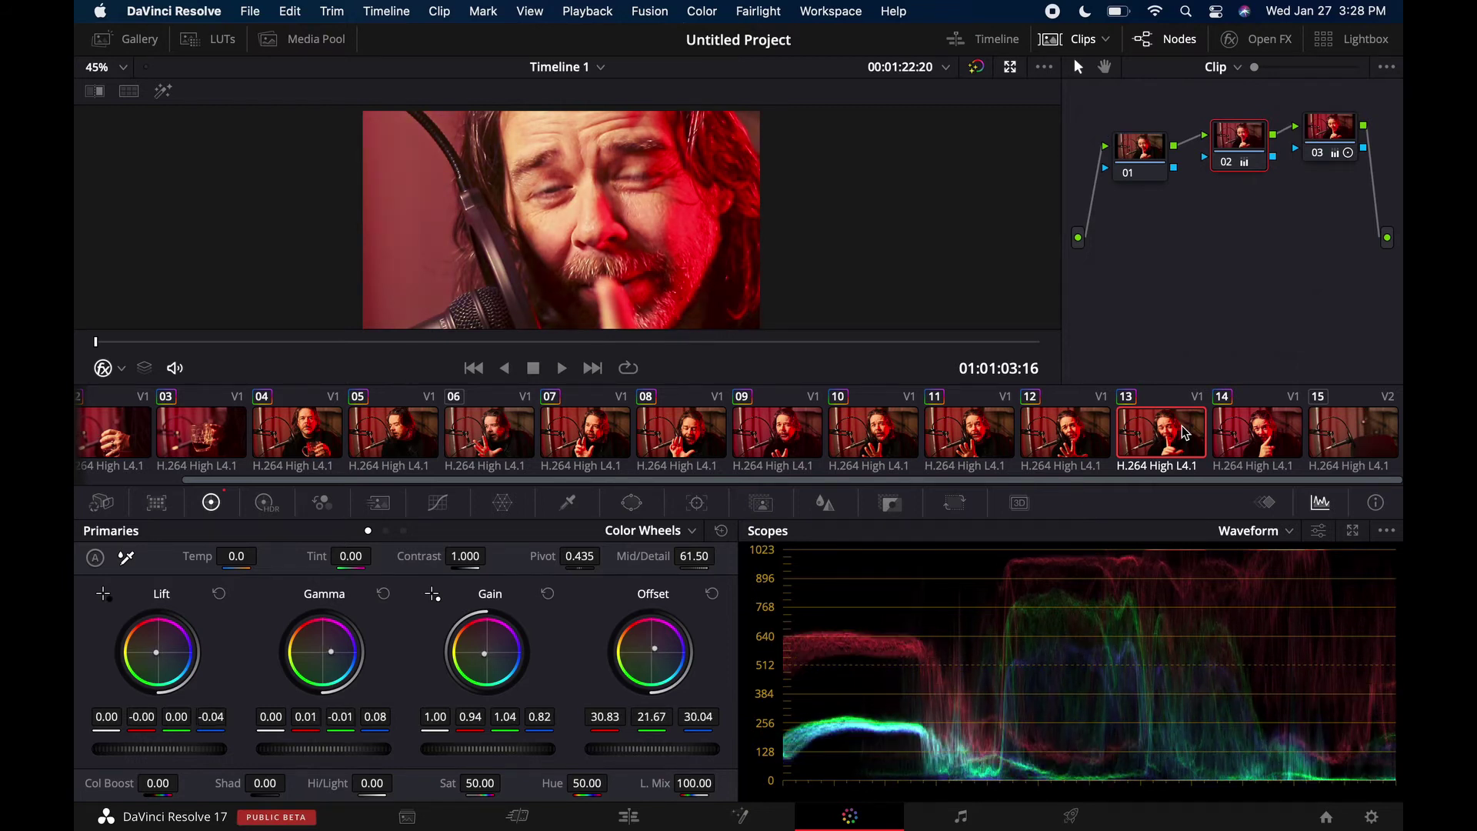
pyautogui.click(817, 437)
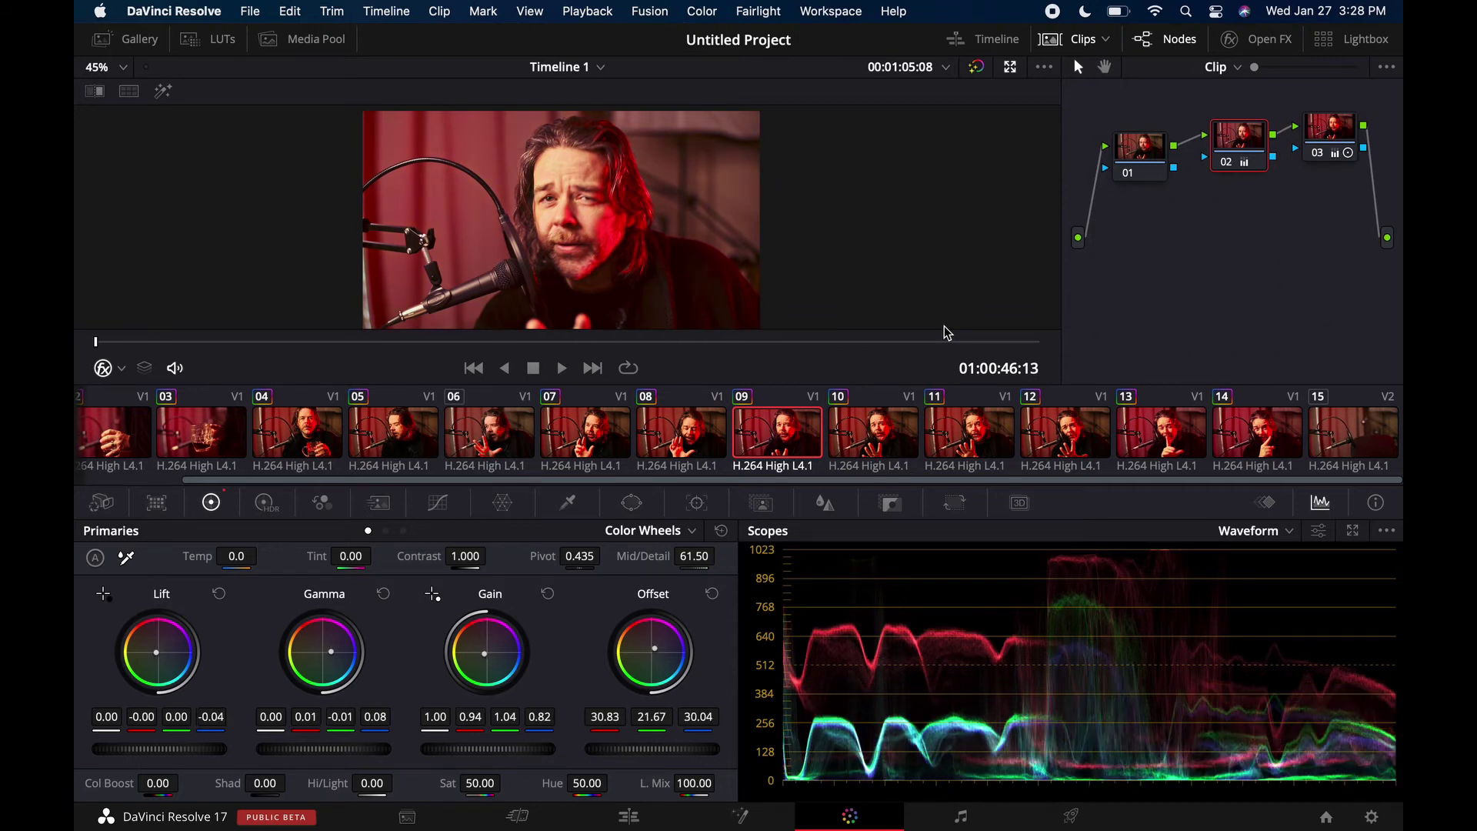
pyautogui.click(867, 445)
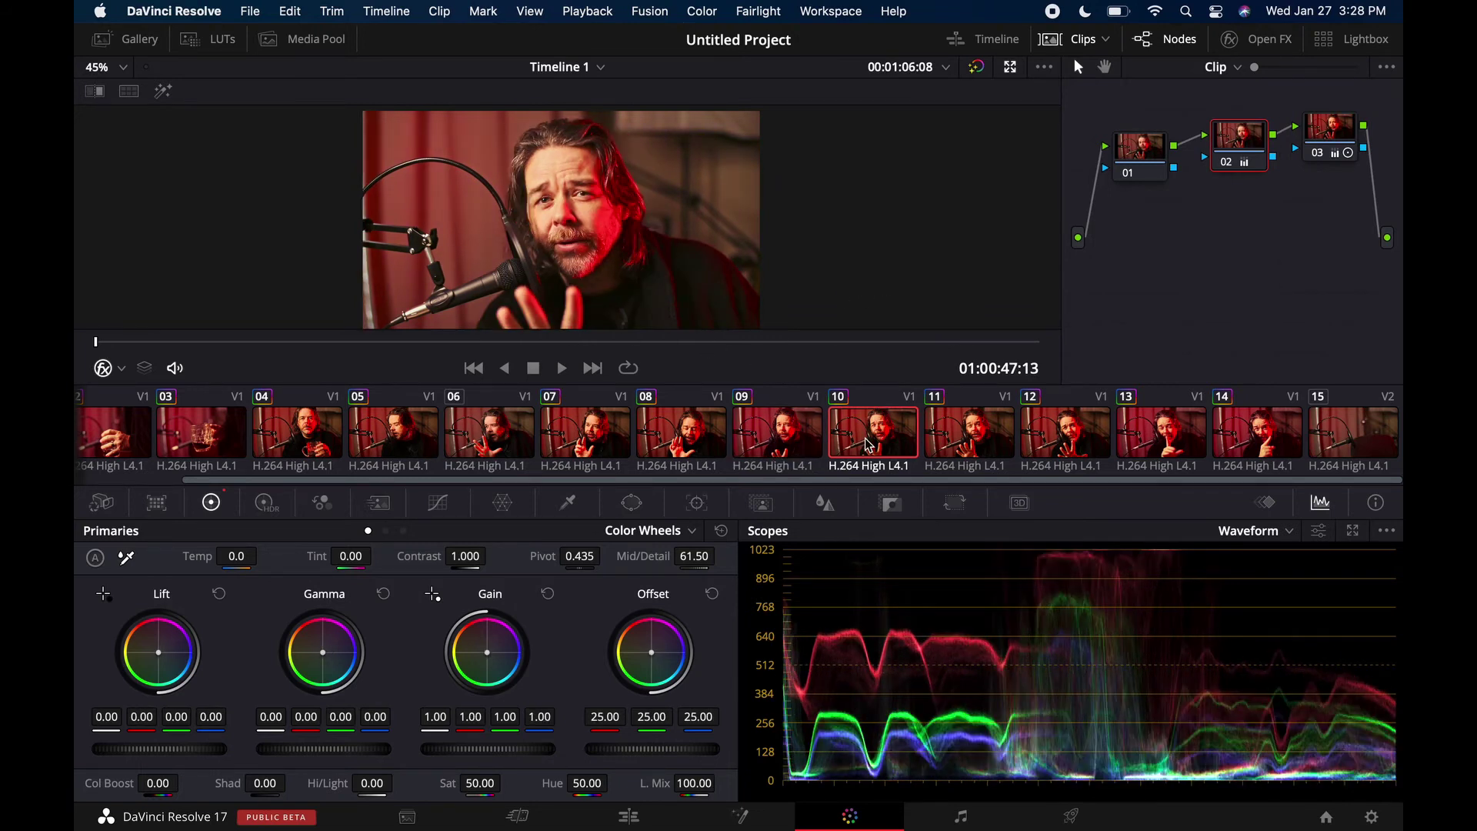
pyautogui.click(123, 433)
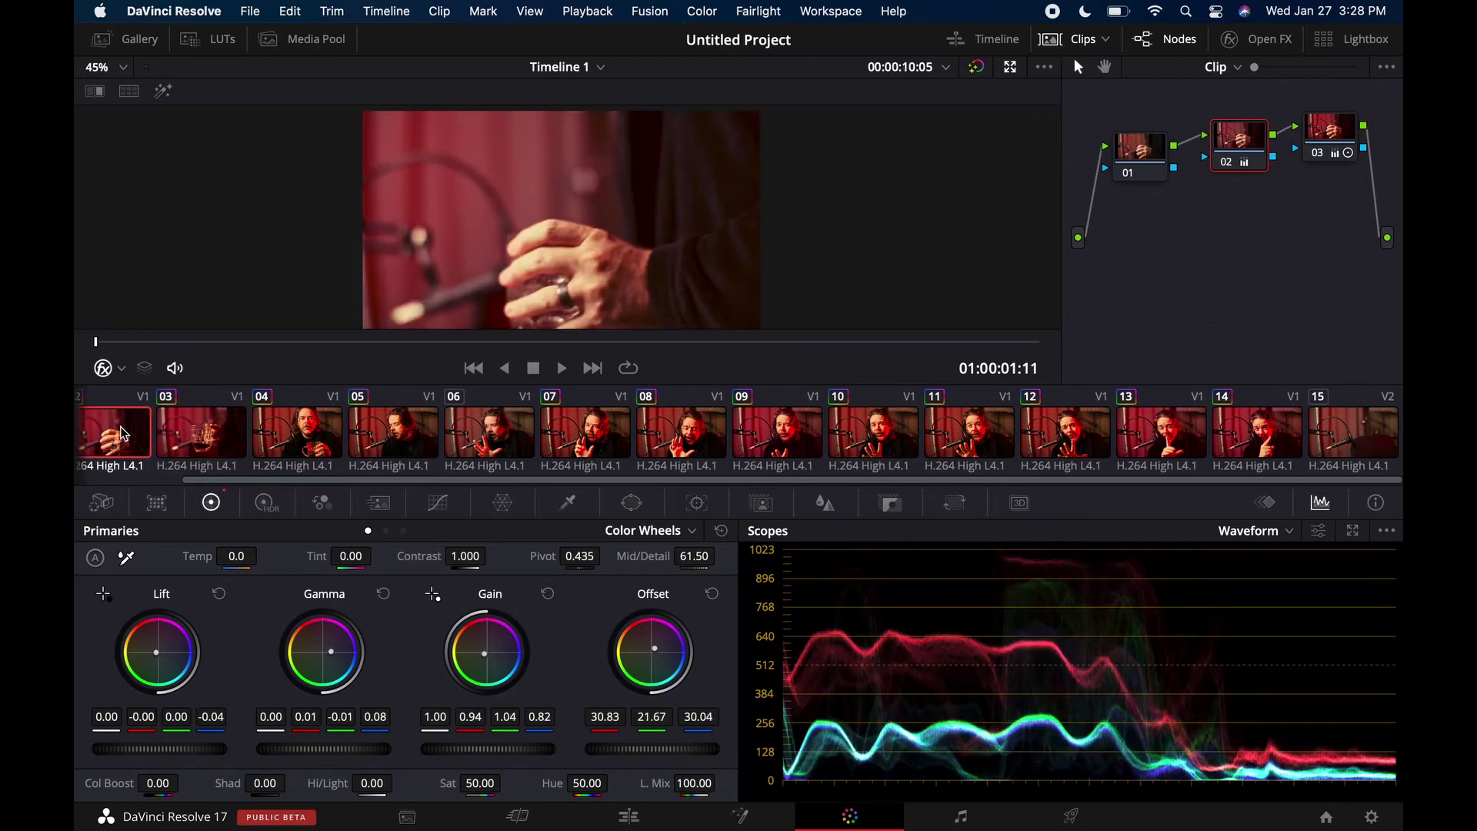
# Select clips 02–15, middle-click clip 10 to copy its grade, and check clips 12 and 15.
pyautogui.keyDown('shift'); pyautogui.click(1396, 431); pyautogui.keyUp('shift')
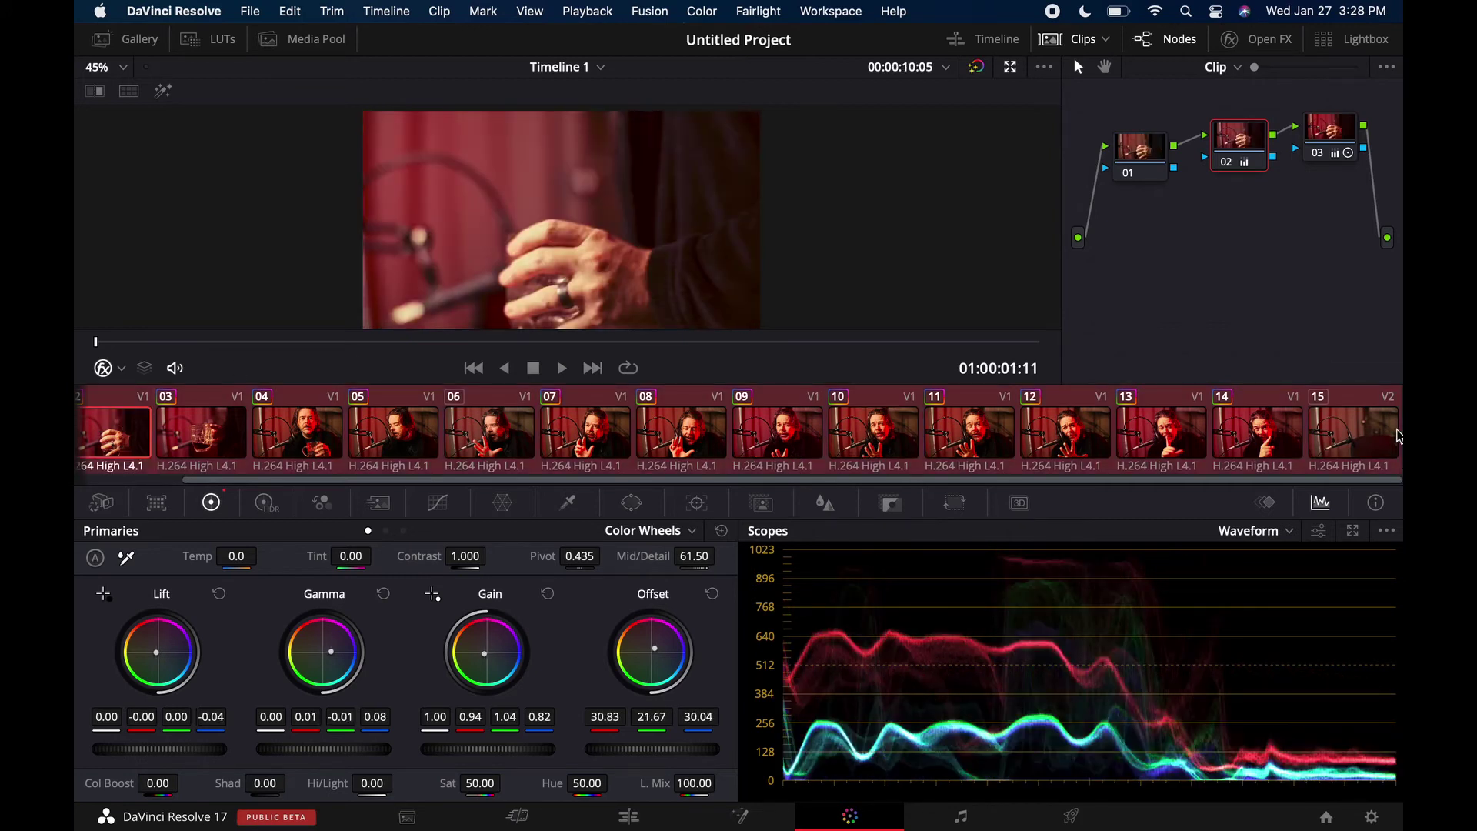
pyautogui.middleClick(834, 450)
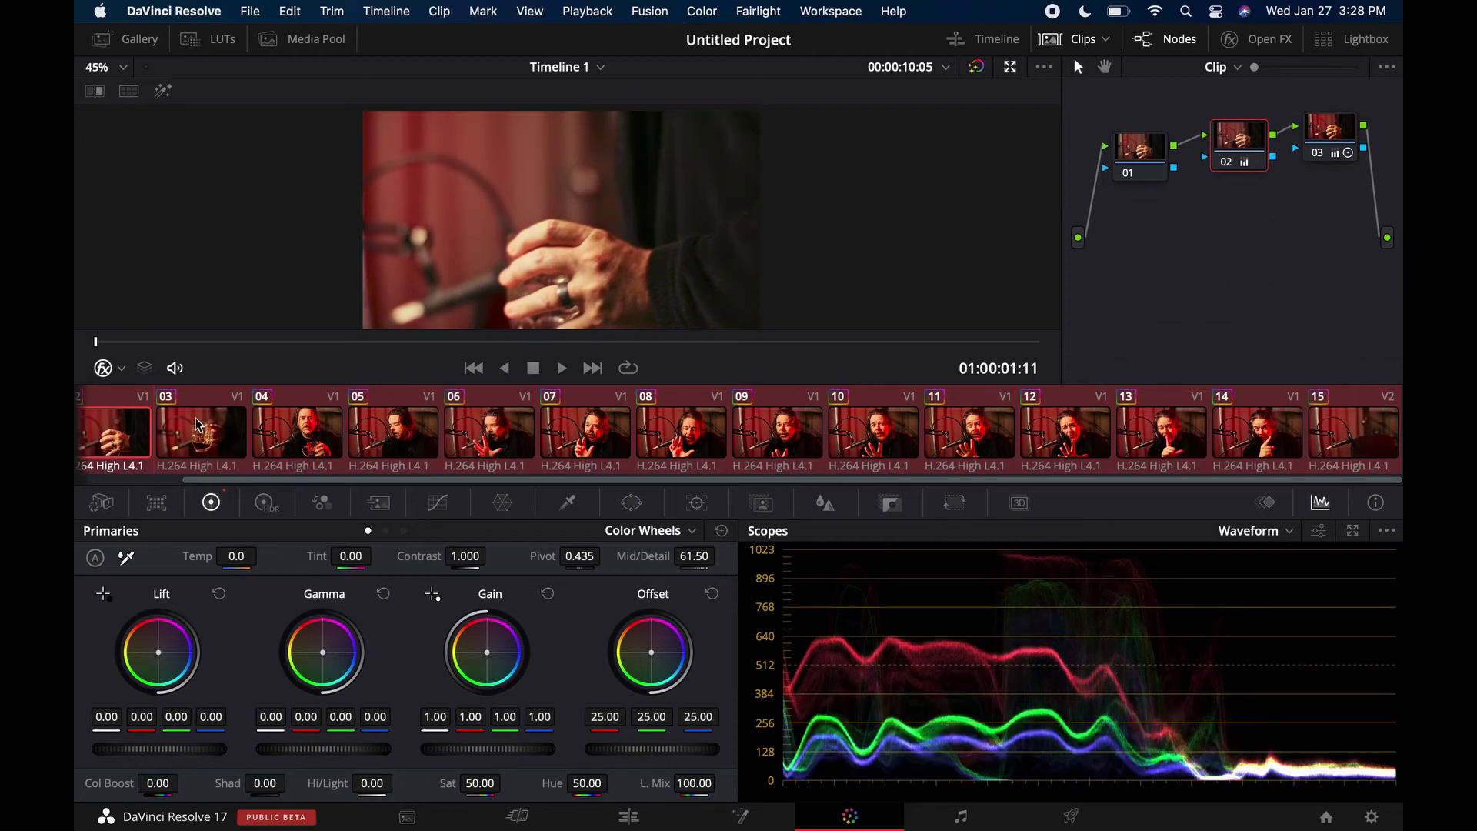
pyautogui.click(1062, 438)
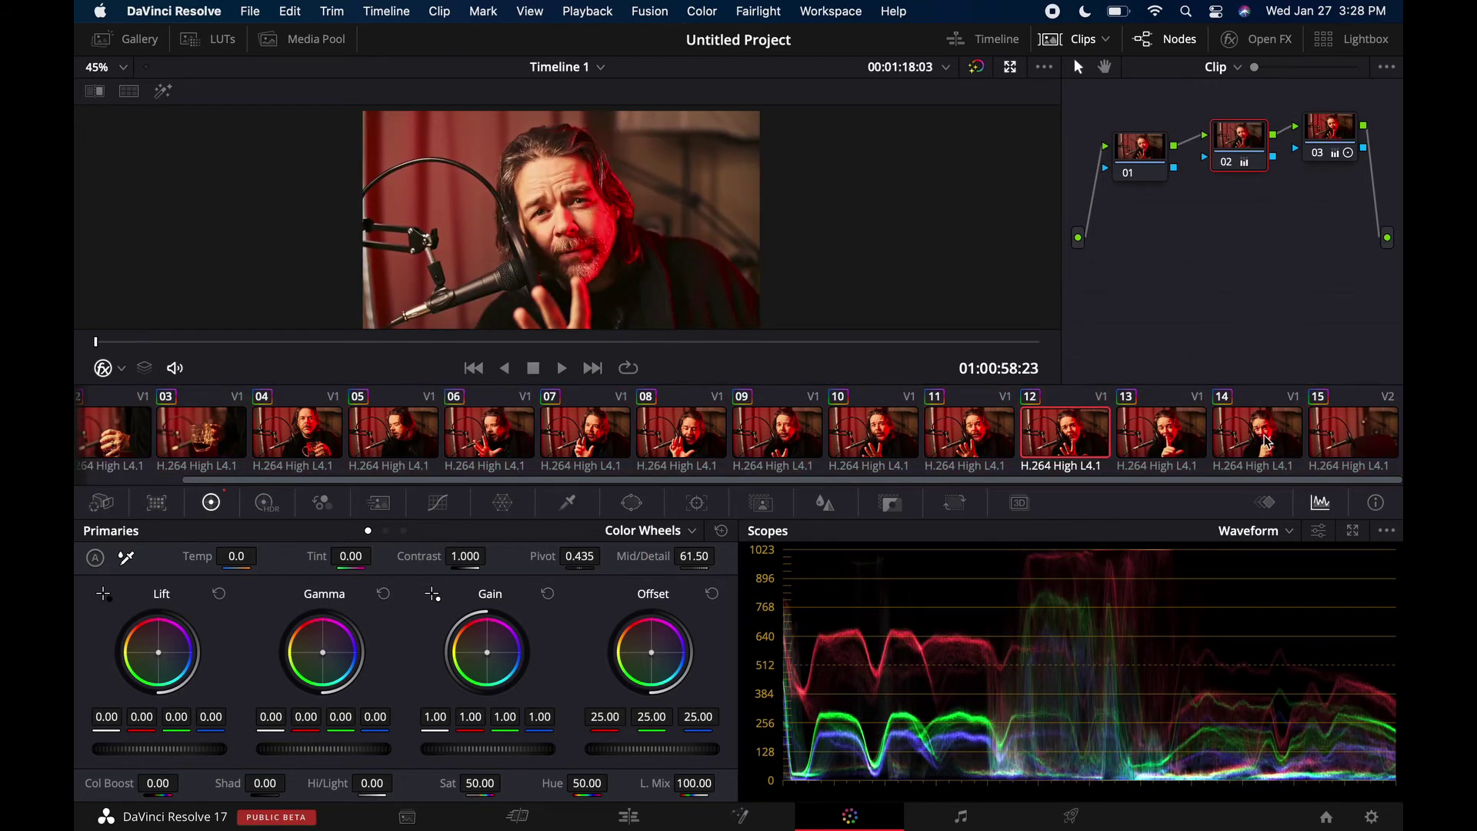
pyautogui.click(1346, 428)
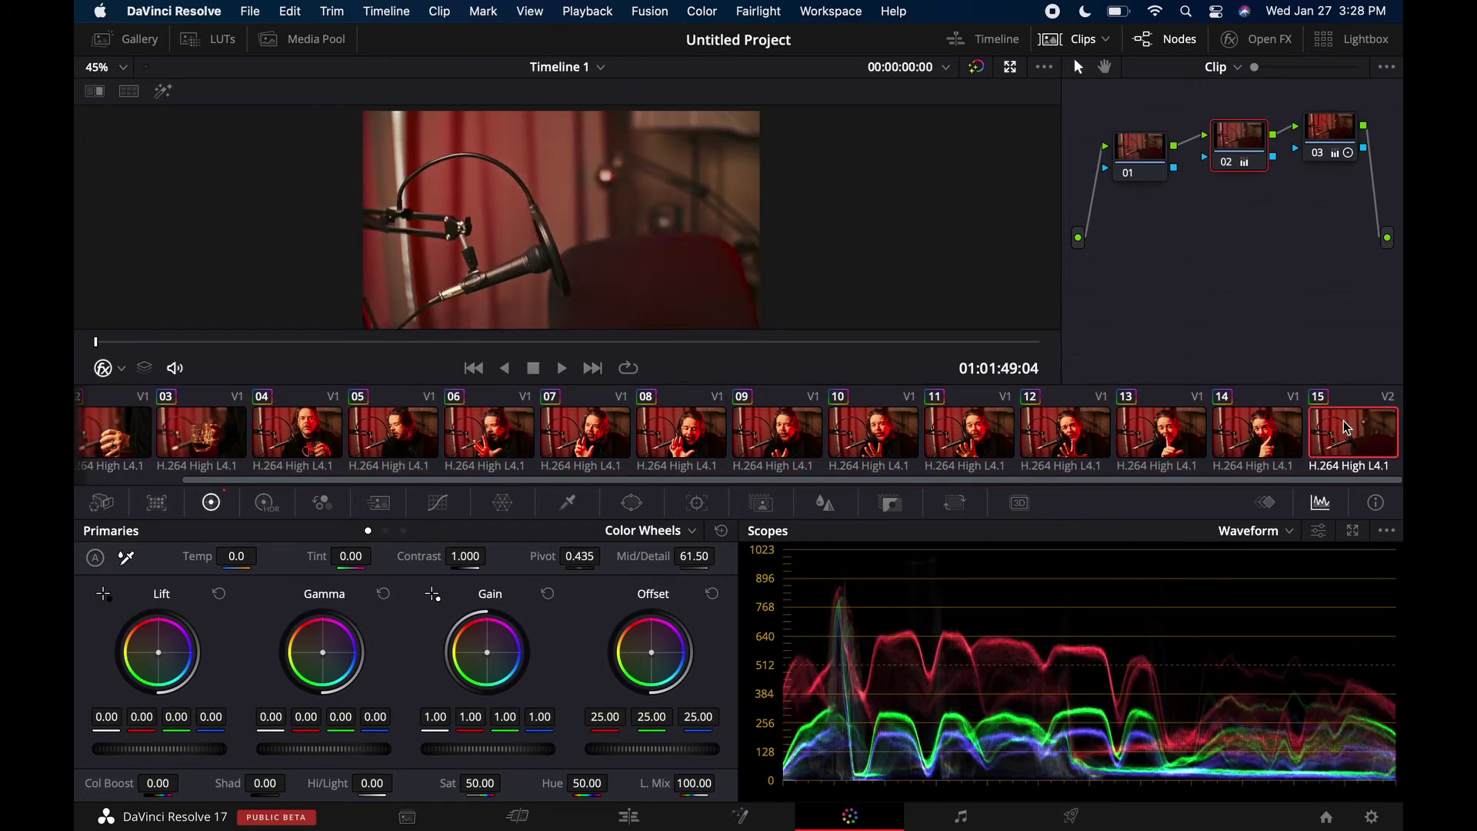
# Reselect clips 02–15, then view clips 09, 07, 06 and 05 individually.
pyautogui.keyDown('shift'); pyautogui.click(112, 437); pyautogui.keyUp('shift')
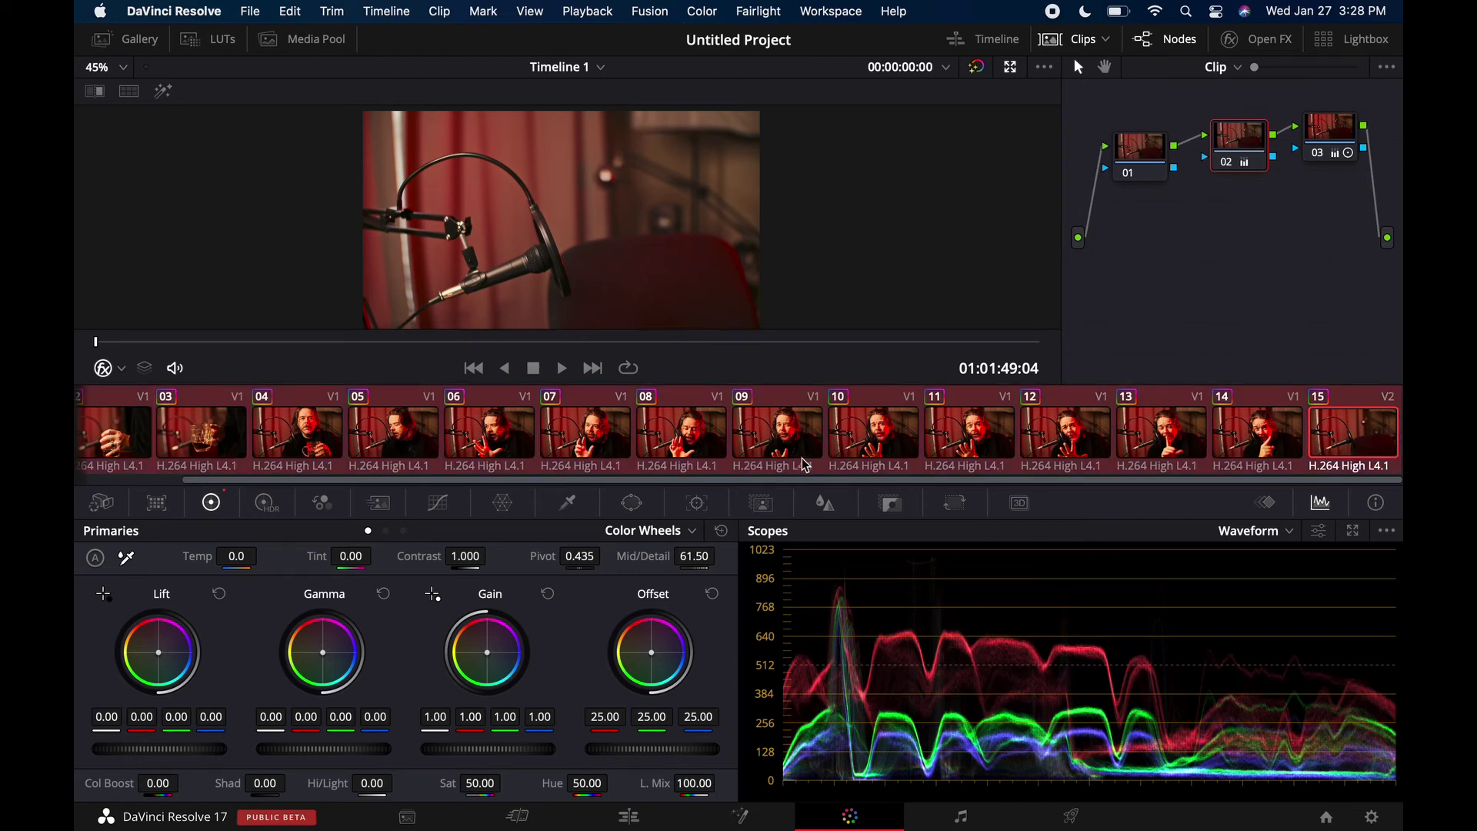
pyautogui.click(783, 432)
pyautogui.click(554, 445)
pyautogui.click(496, 436)
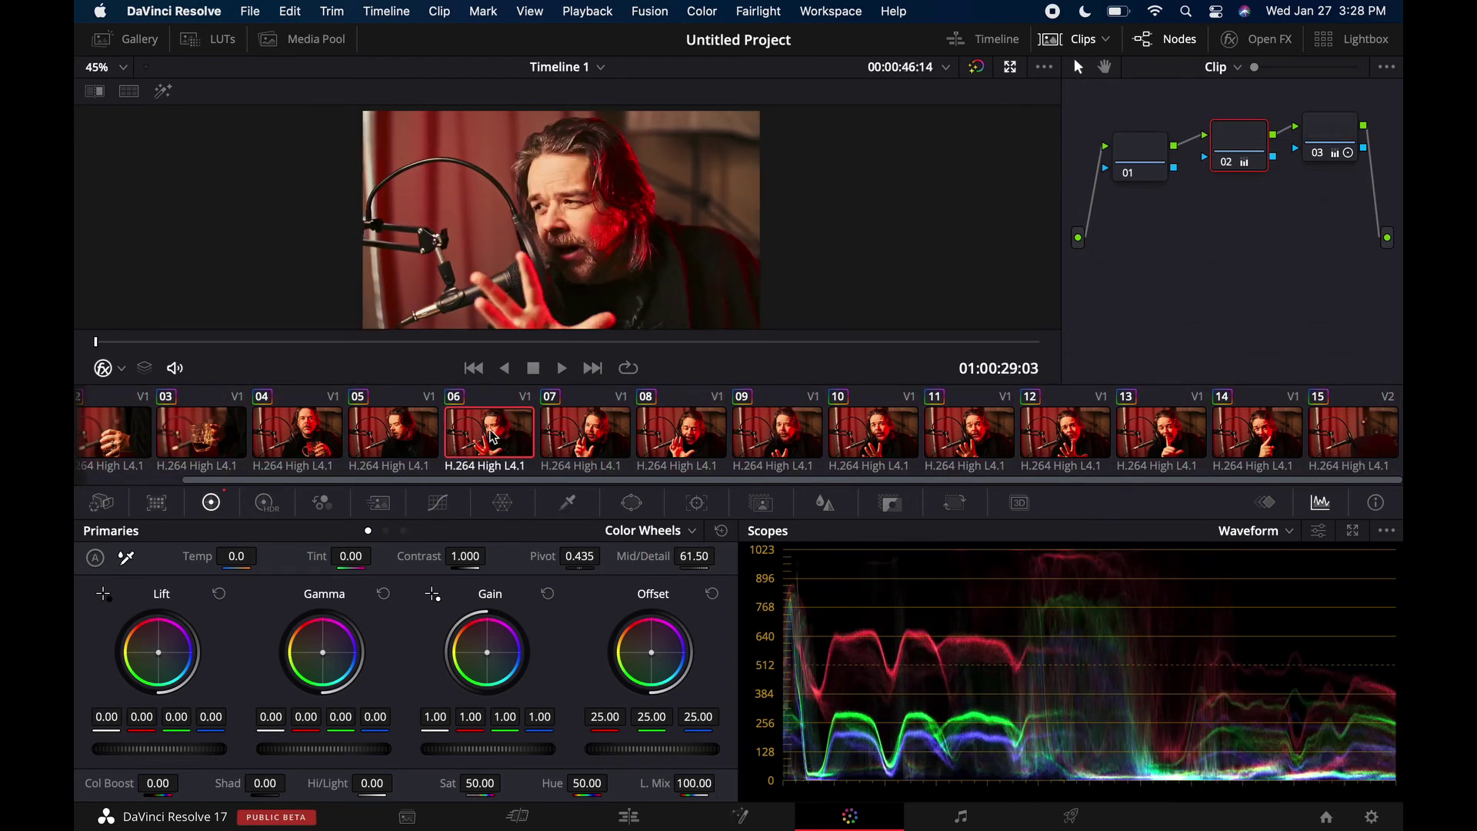
pyautogui.click(422, 431)
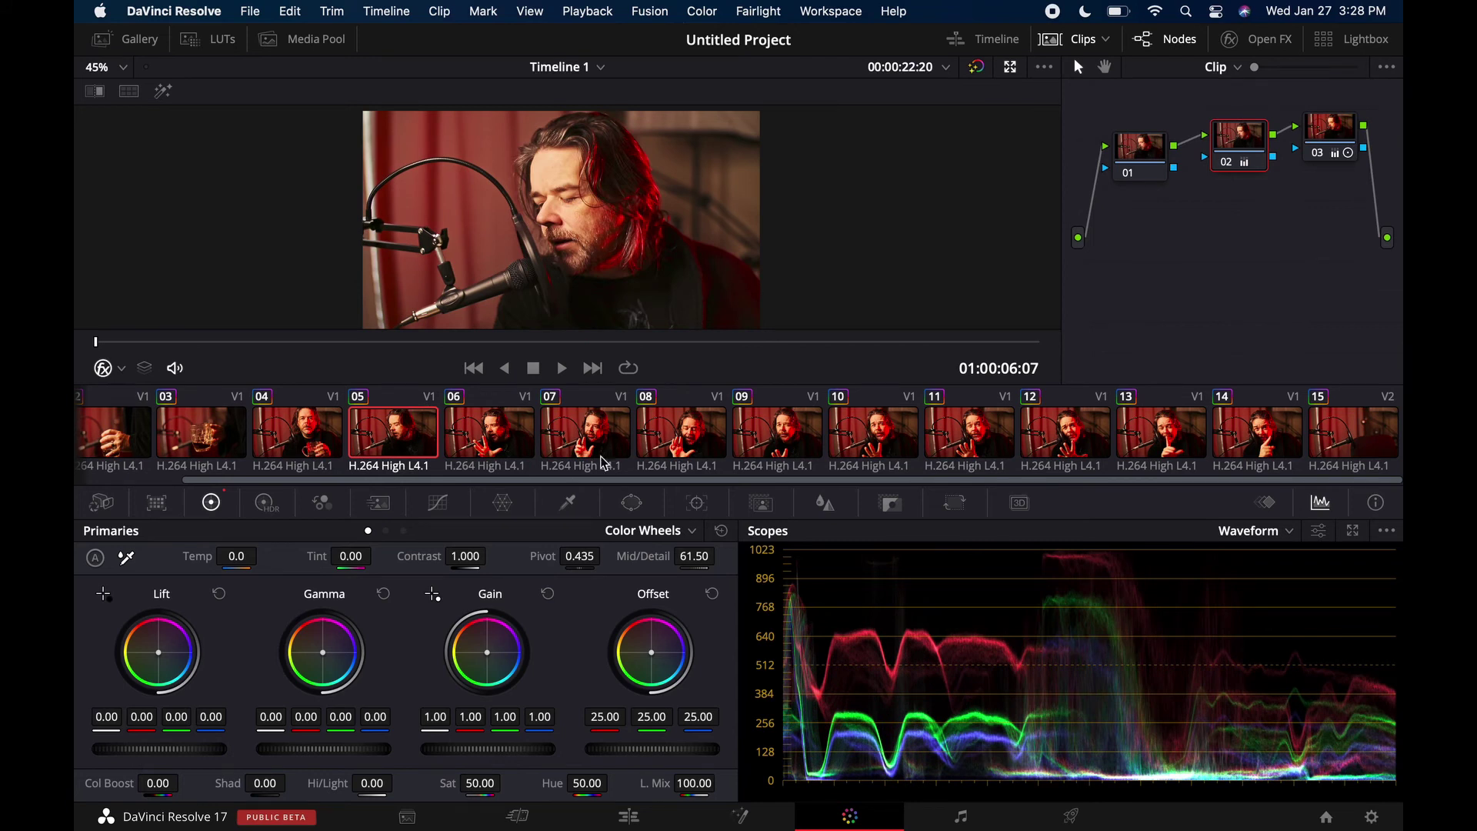
pyautogui.click(298, 425)
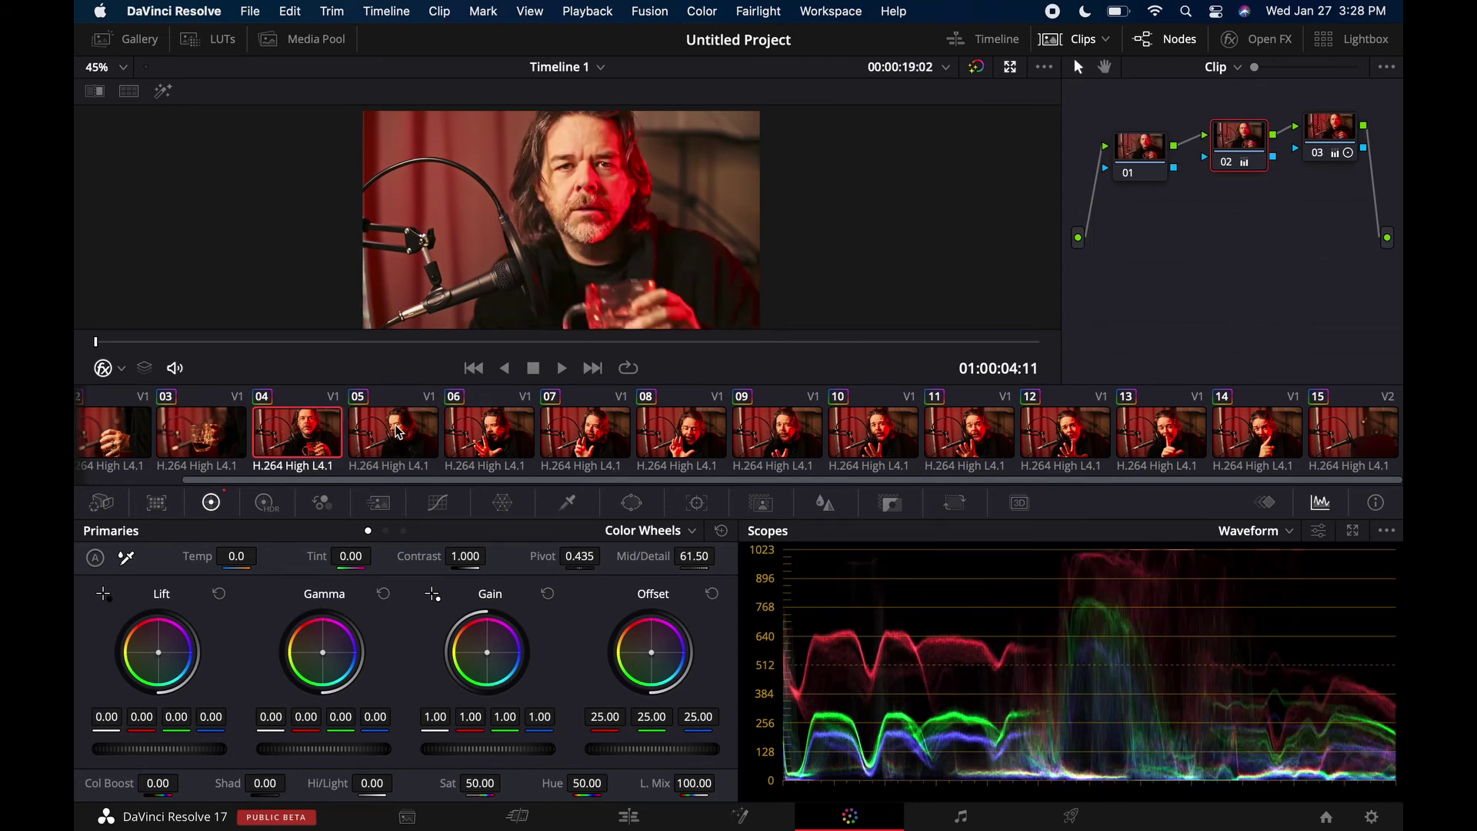
pyautogui.click(511, 422)
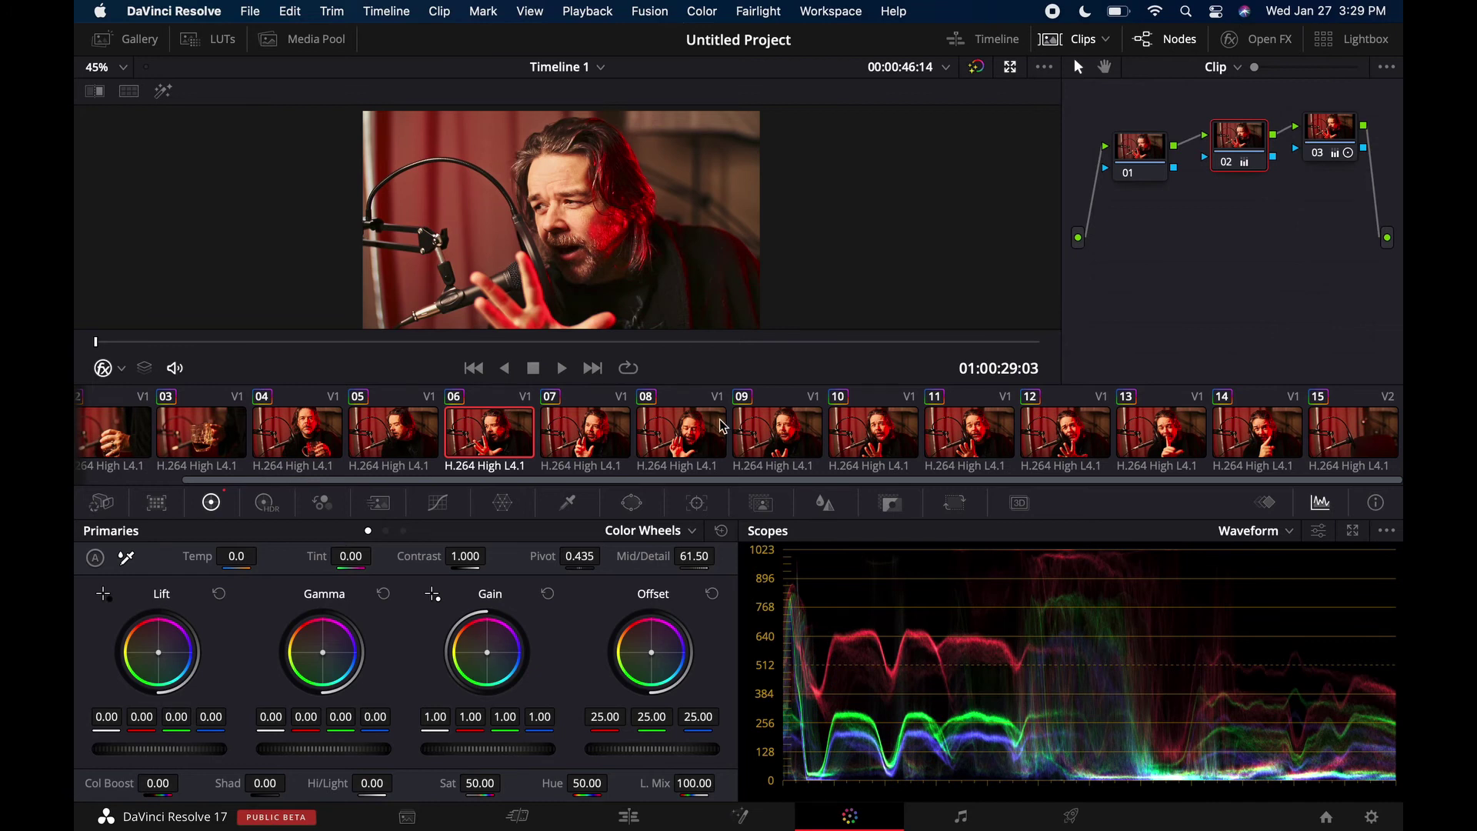
pyautogui.click(406, 436)
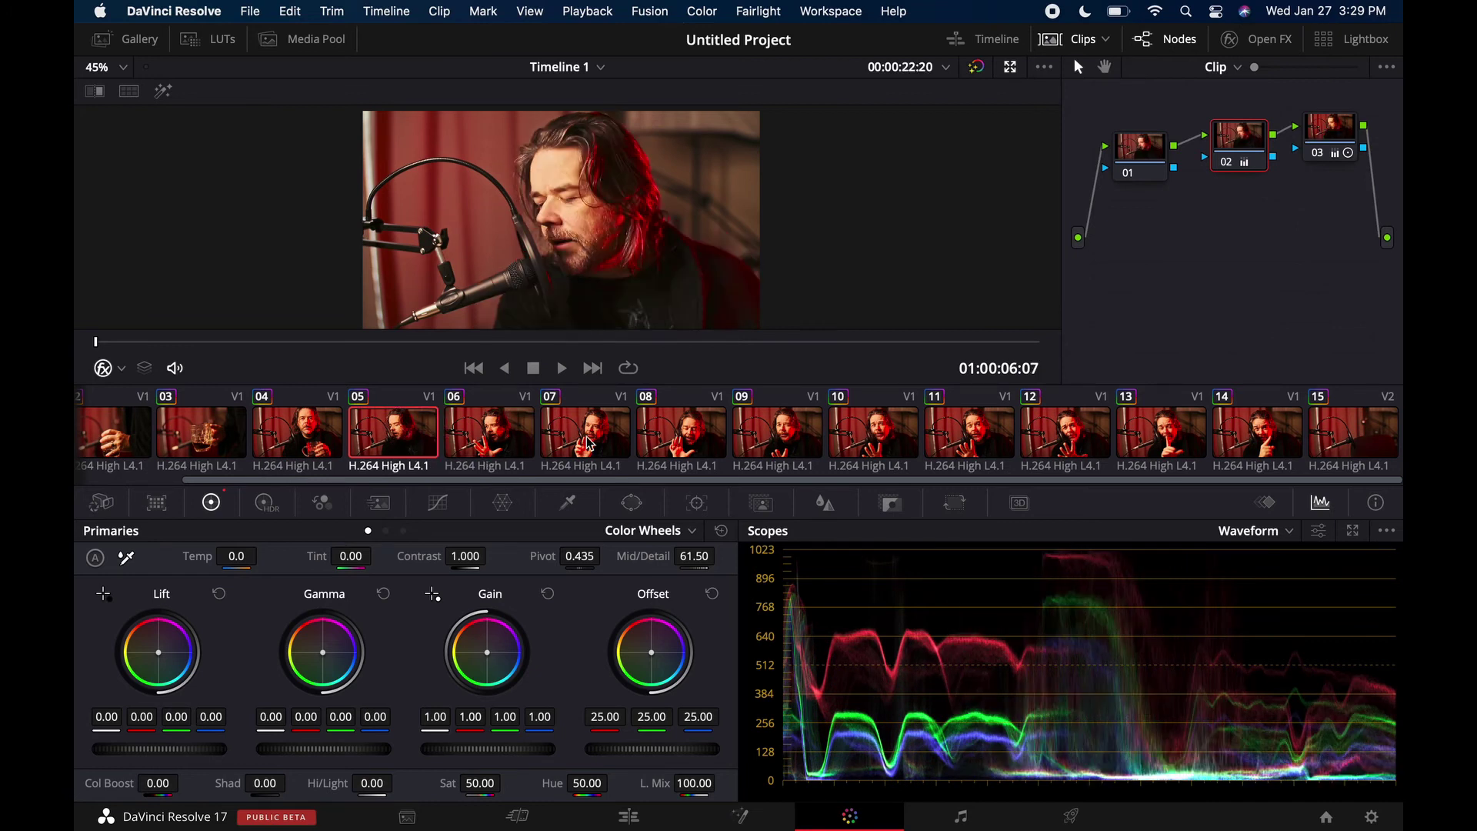